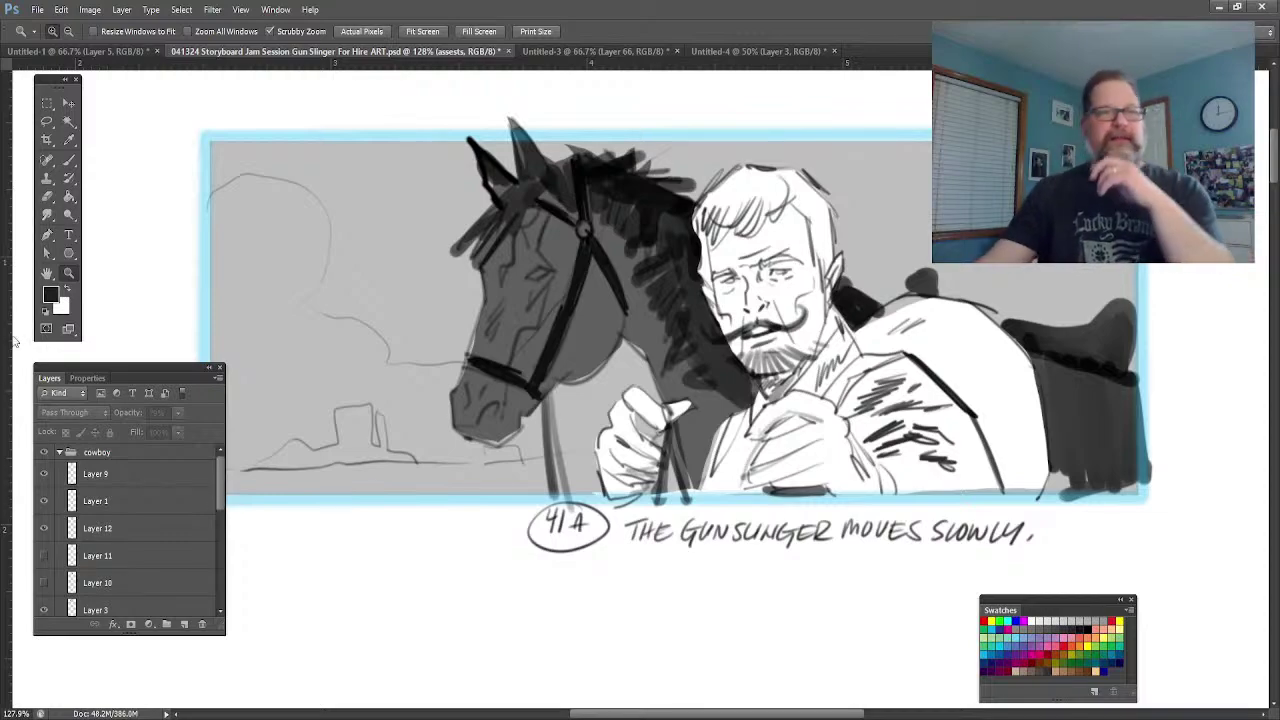
{"action": "left_click_drag", "start_coordinate": [881, 229], "coordinate": [898, 252]}
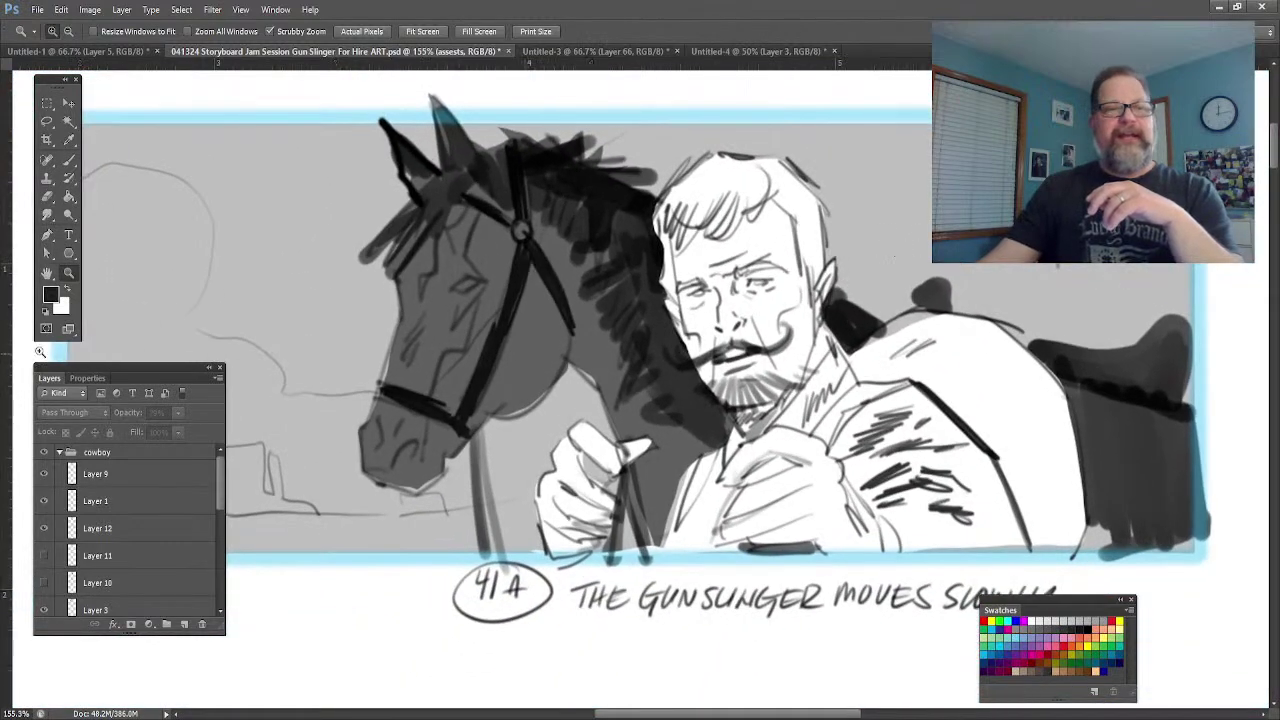
{"action": "left_click", "coordinate": [47, 272]}
{"action": "mouse_move", "coordinate": [298, 367]}
{"action": "left_mouse_down"}
{"action": "mouse_move", "coordinate": [515, 357]}
{"action": "mouse_move", "coordinate": [317, 349]}
{"action": "mouse_move", "coordinate": [307, 390]}
{"action": "left_mouse_up"}
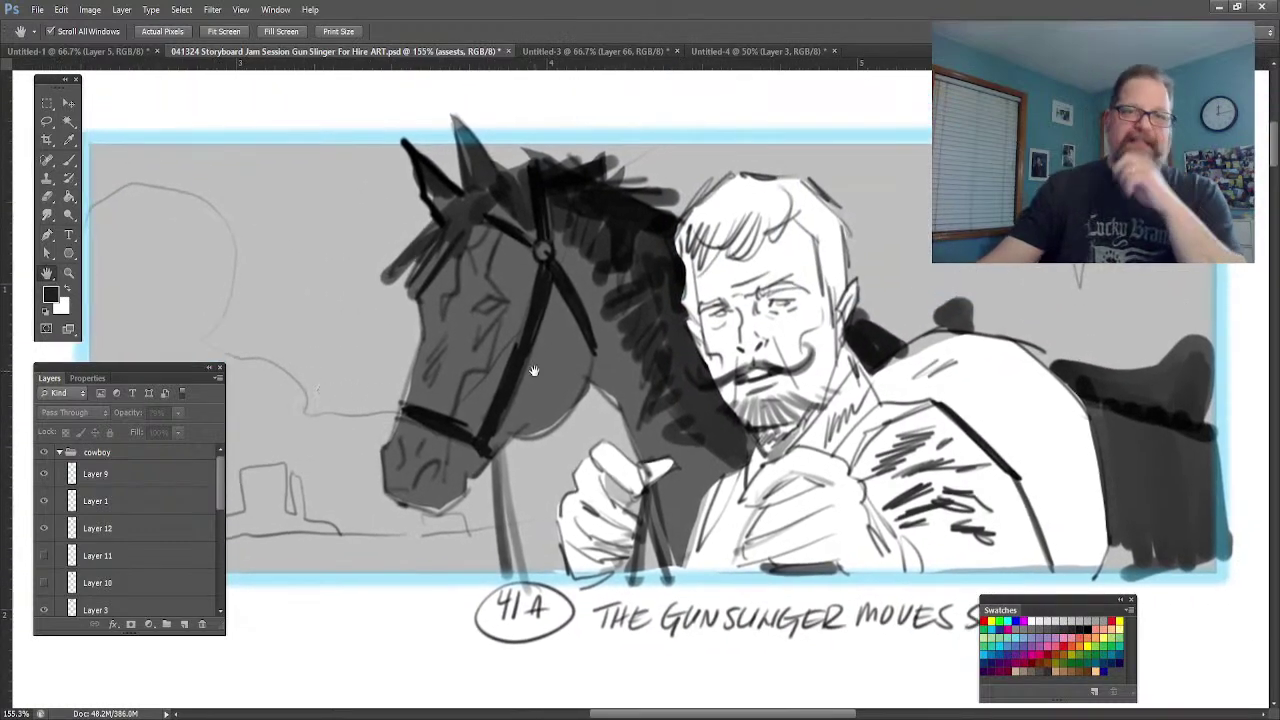
{"action": "left_click_drag", "start_coordinate": [630, 356], "coordinate": [580, 353]}
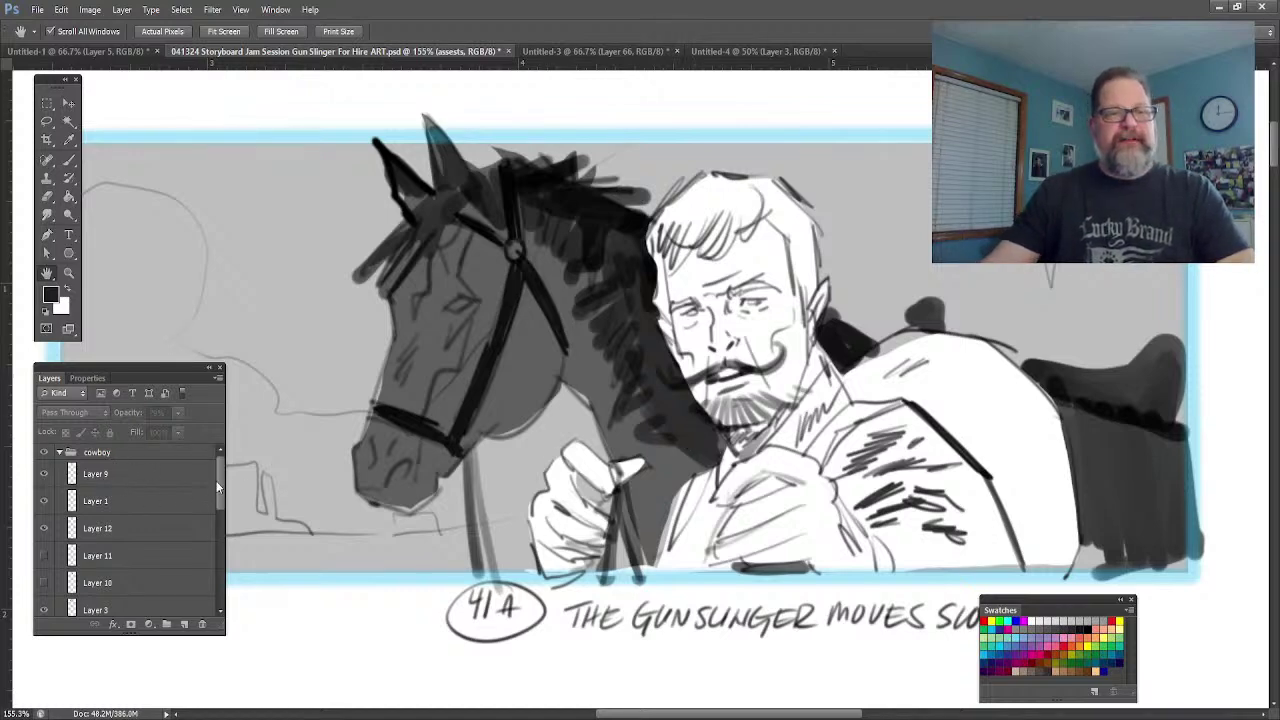
- Hide and collapse the cowboy layer group, and make the PAGE ELEMENTS group visible
{"action": "left_click_drag", "start_coordinate": [168, 371], "coordinate": [204, 373]}
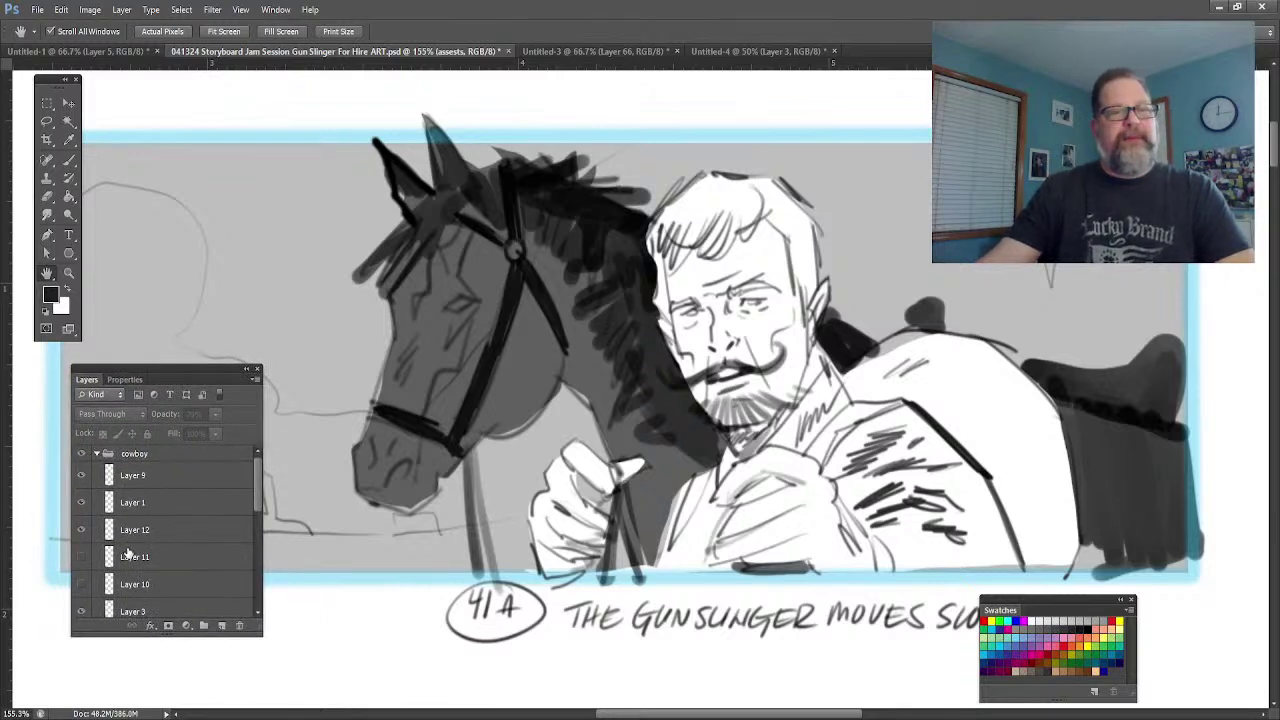
{"action": "left_click", "coordinate": [82, 454]}
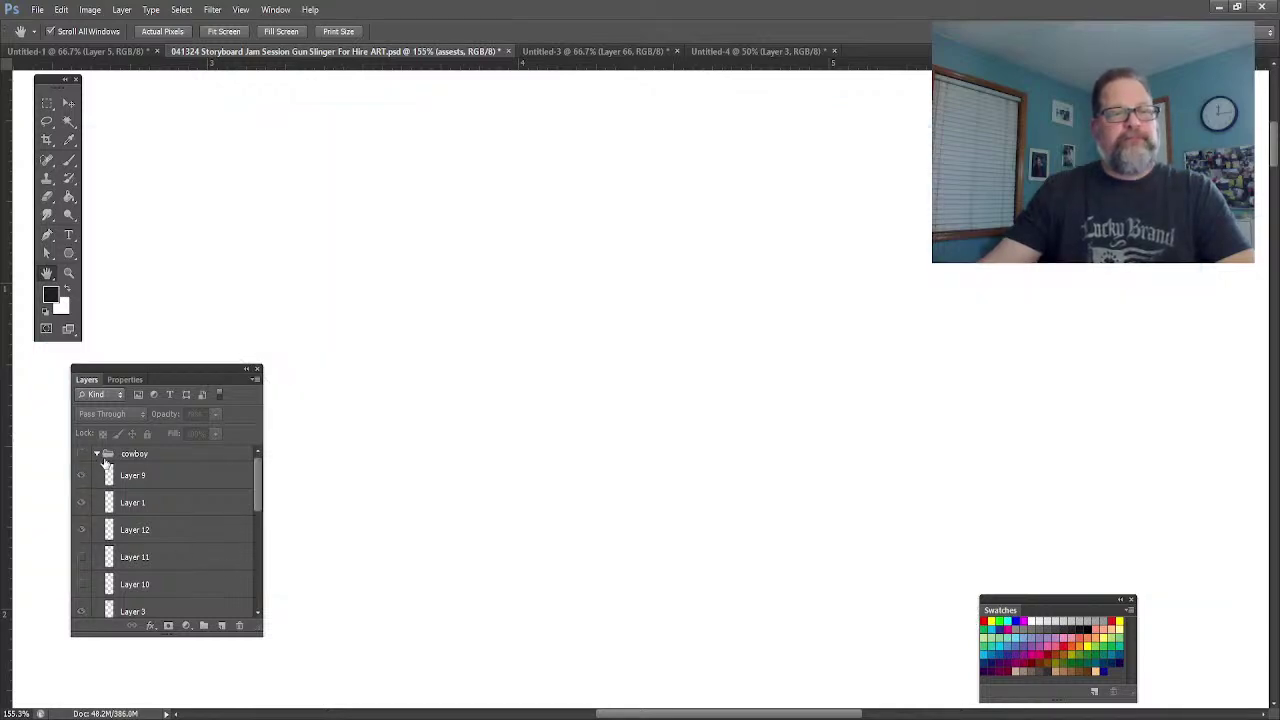
{"action": "left_click", "coordinate": [97, 455]}
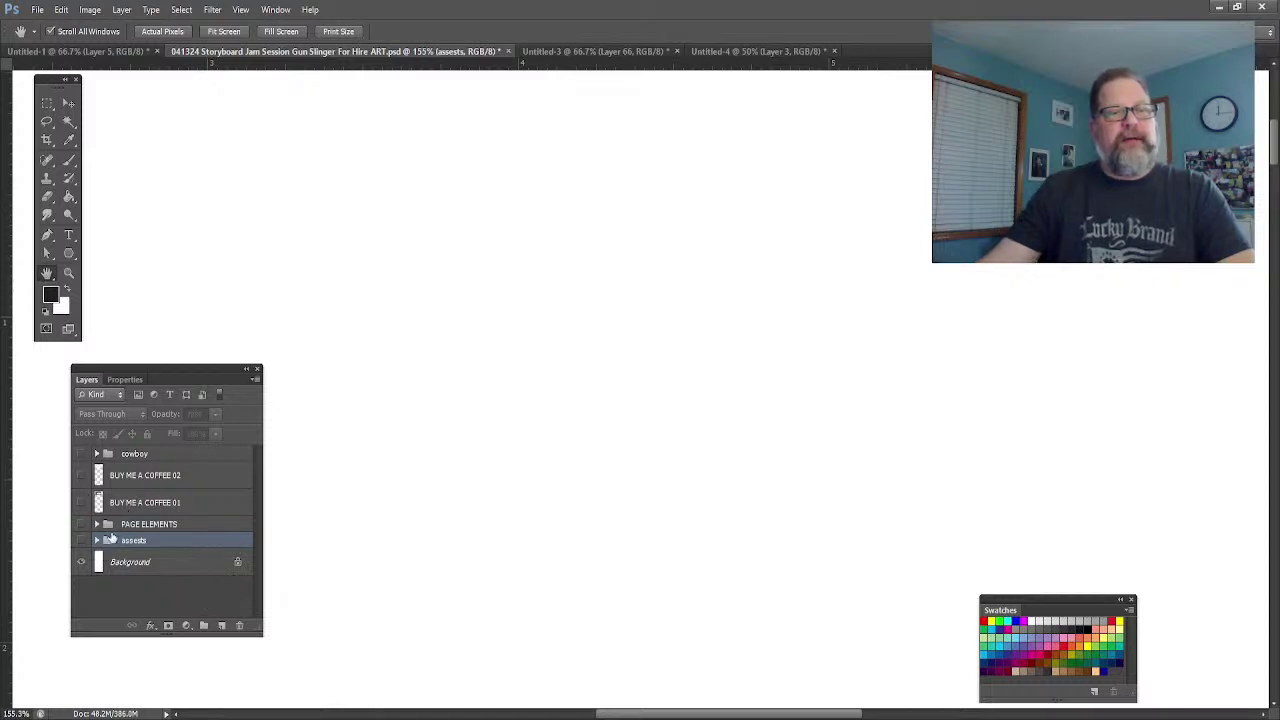
{"action": "left_click", "coordinate": [80, 525]}
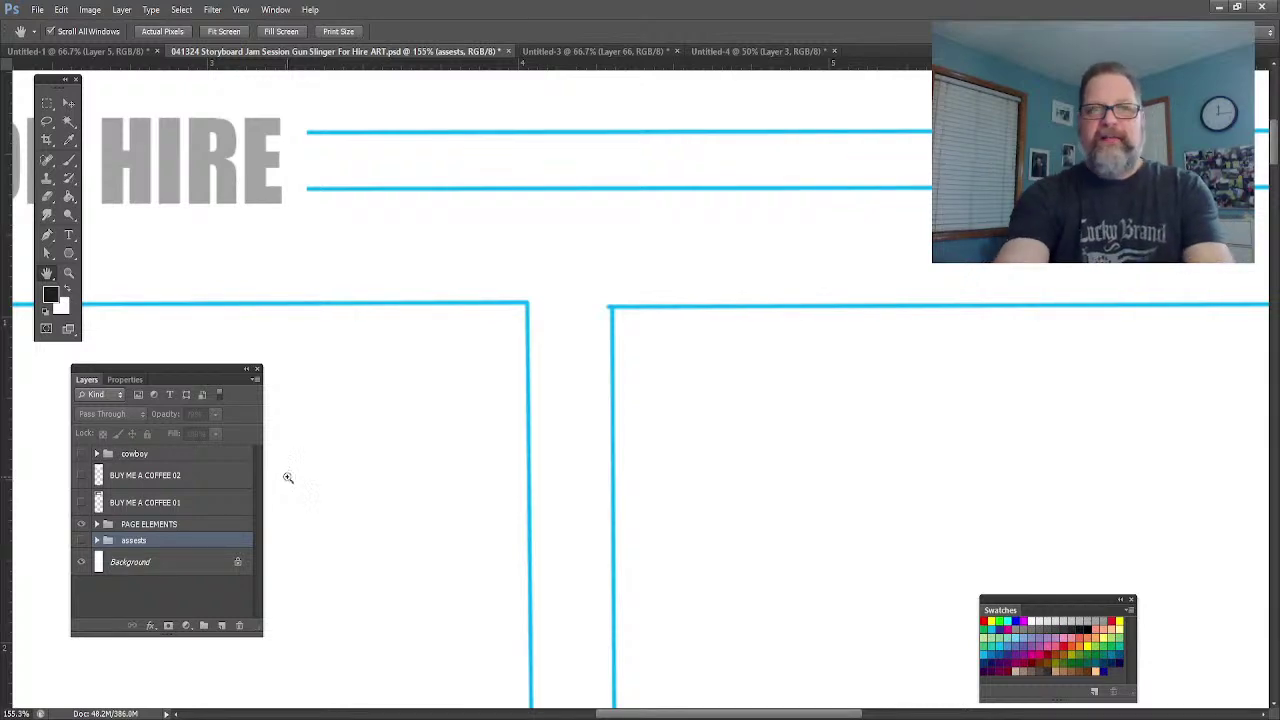
- Examine the blank GUNSLINGER FOR HIRE storyboard page from the title to the last row of frames
{"action": "scroll", "coordinate": [287, 477], "scroll_direction": "down", "scroll_amount": 5}
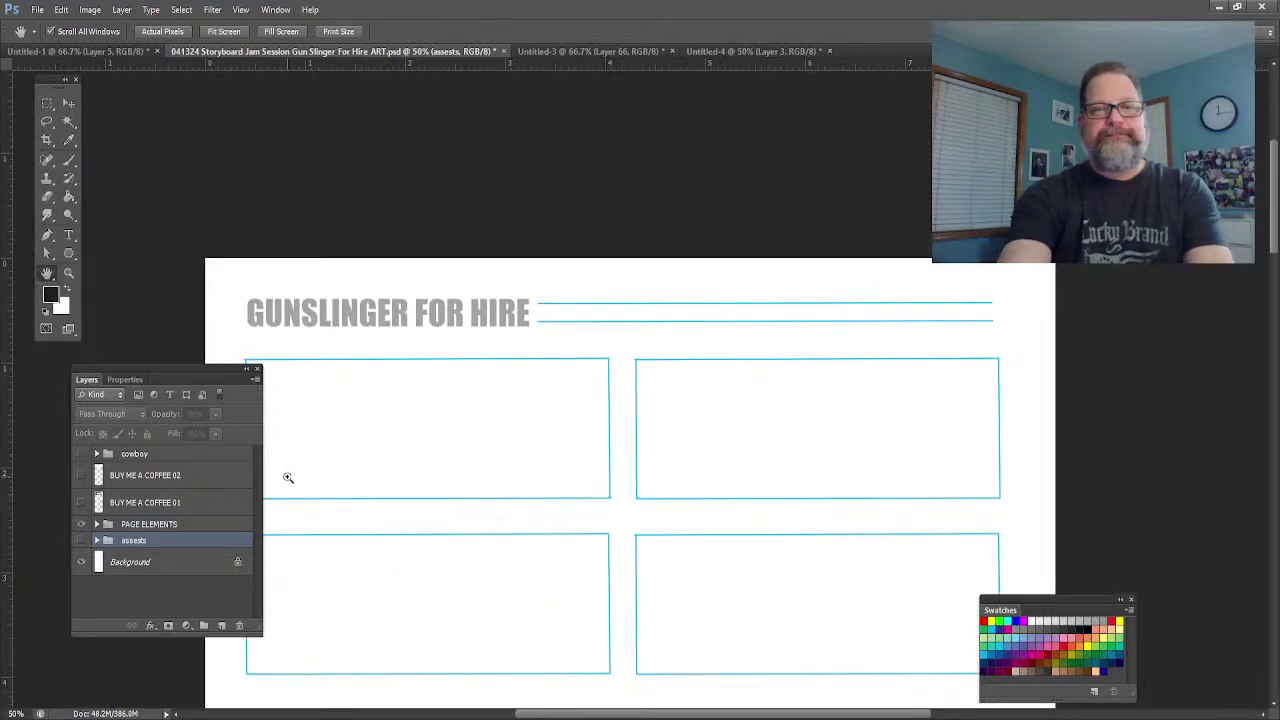
{"action": "scroll", "coordinate": [287, 477], "scroll_direction": "down", "scroll_amount": 3}
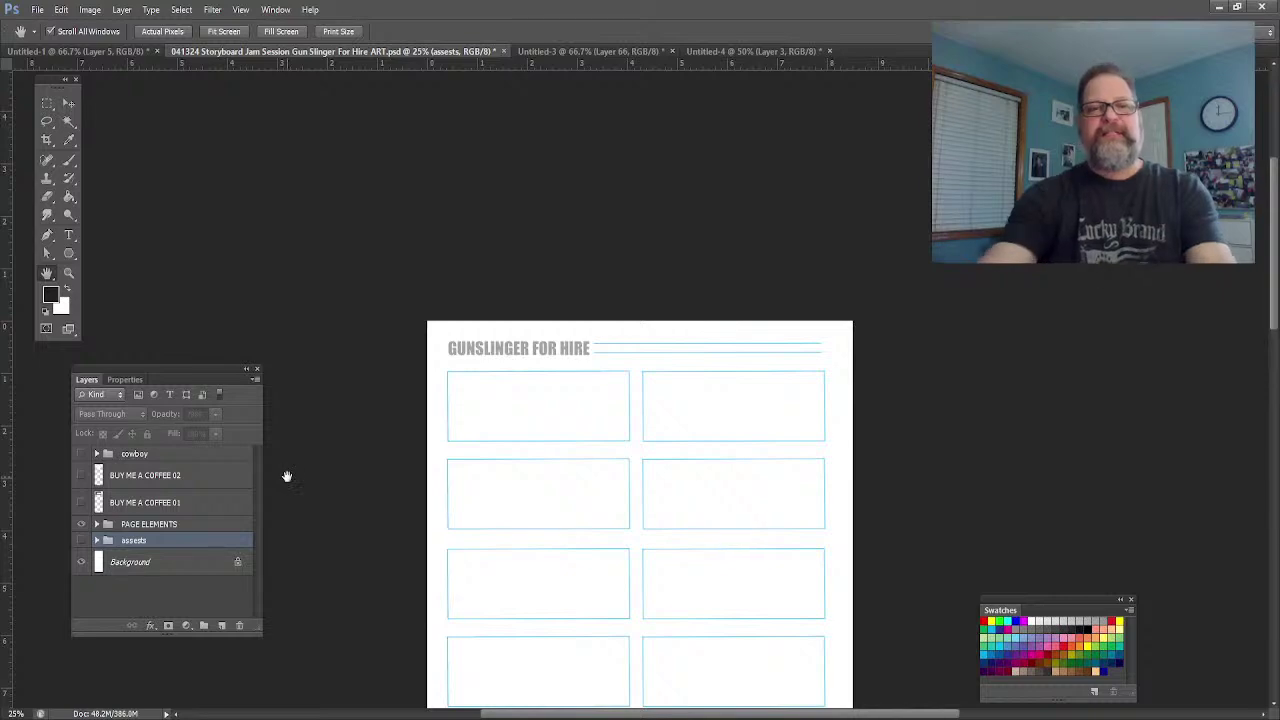
{"action": "left_click", "coordinate": [70, 274]}
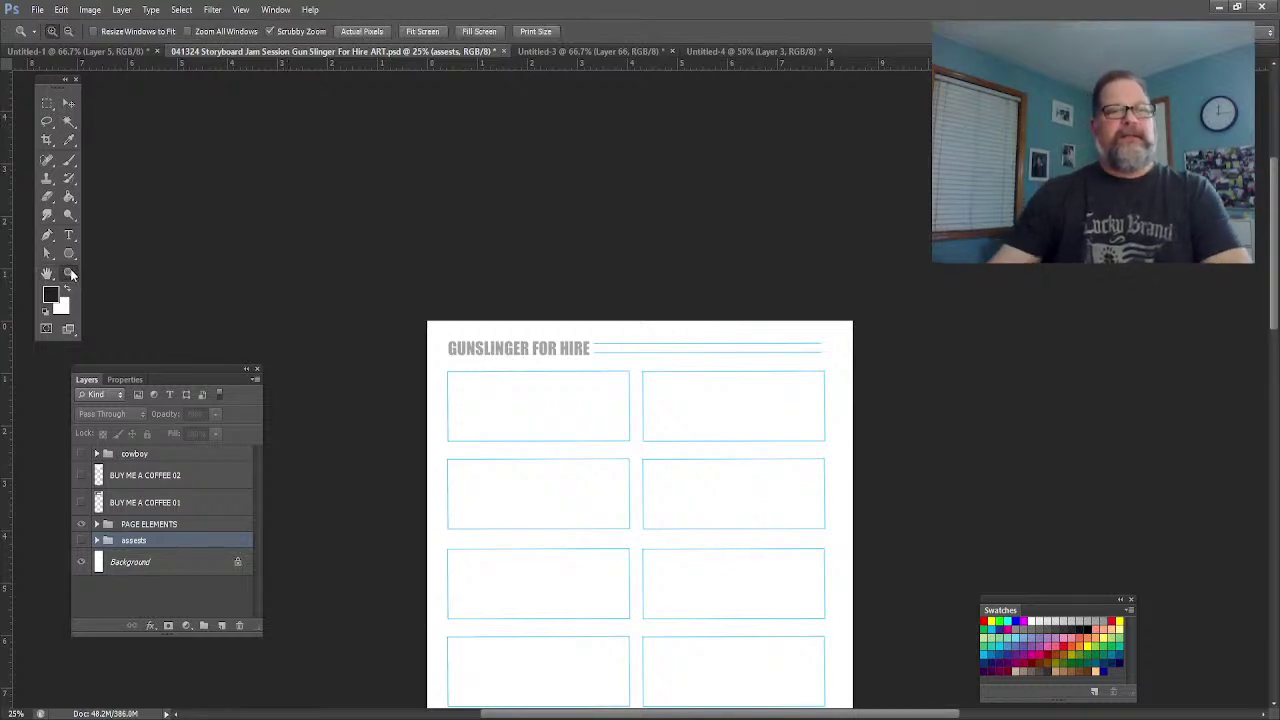
{"action": "left_click_drag", "start_coordinate": [476, 355], "coordinate": [523, 333]}
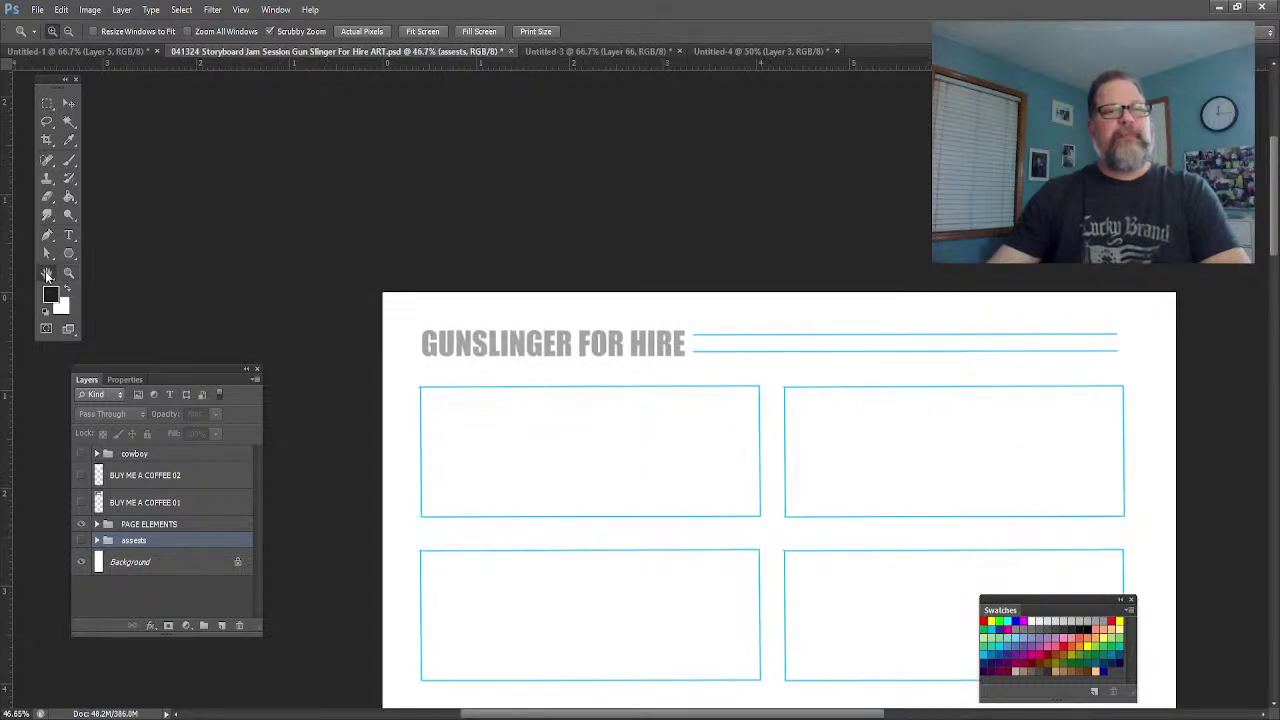
{"action": "left_click", "coordinate": [47, 273]}
{"action": "left_click_drag", "start_coordinate": [734, 354], "coordinate": [649, 171]}
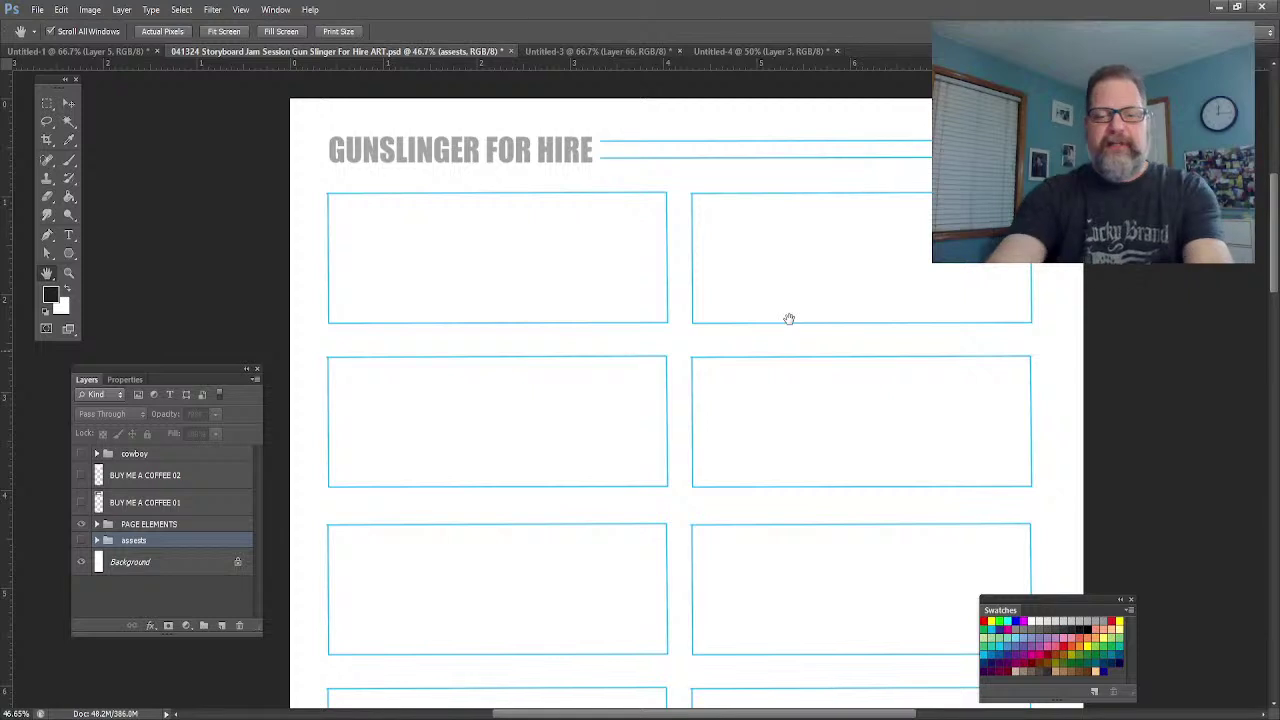
{"action": "key", "text": "ctrl+minus"}
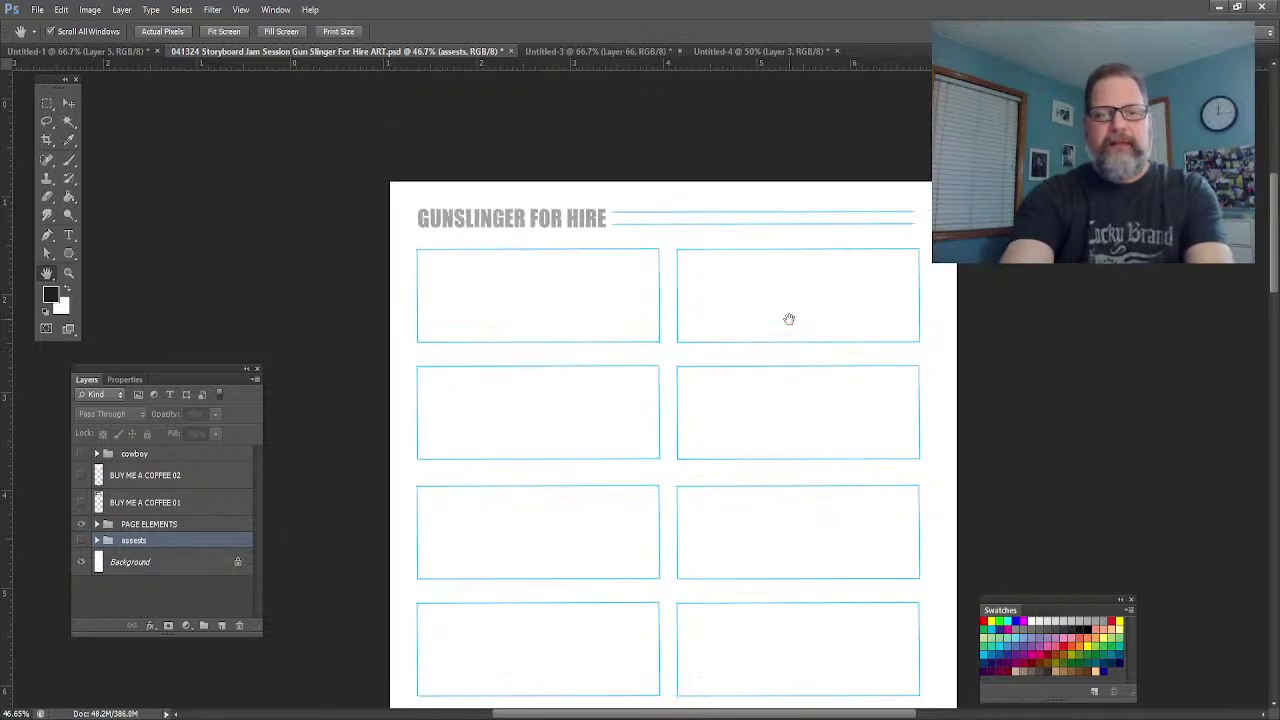
{"action": "key", "text": "ctrl+minus"}
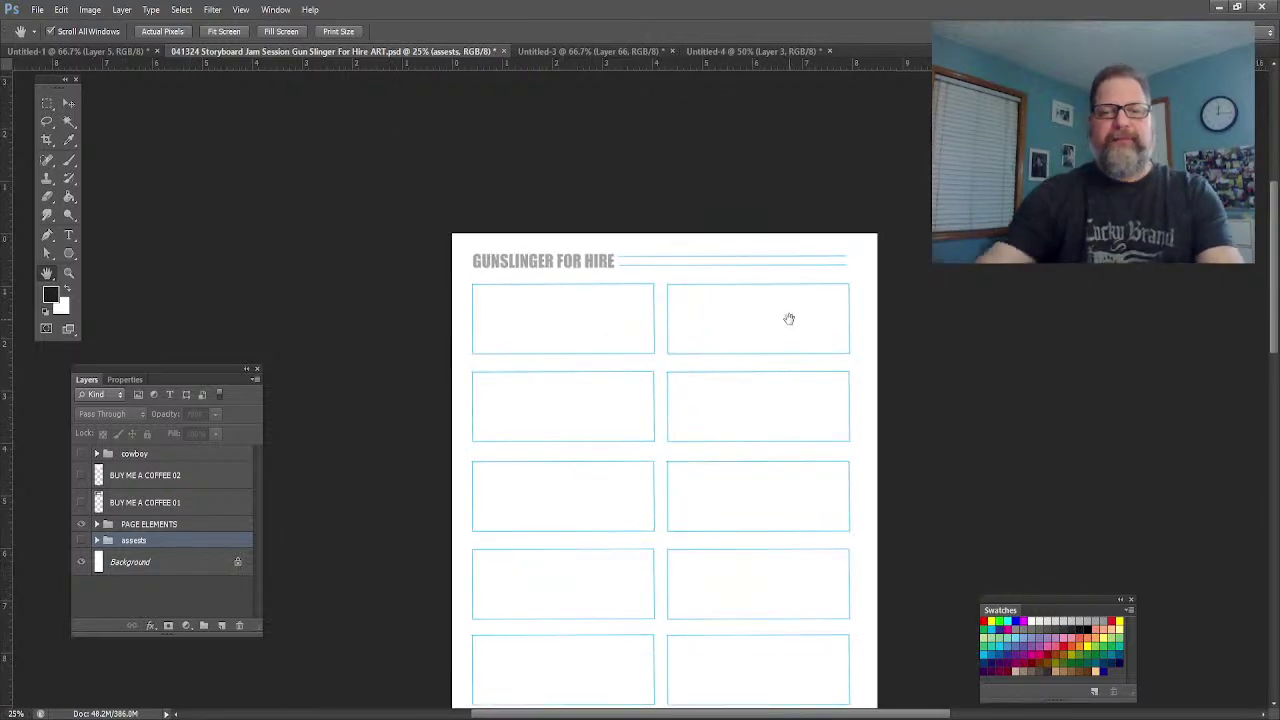
{"action": "left_click", "coordinate": [72, 103]}
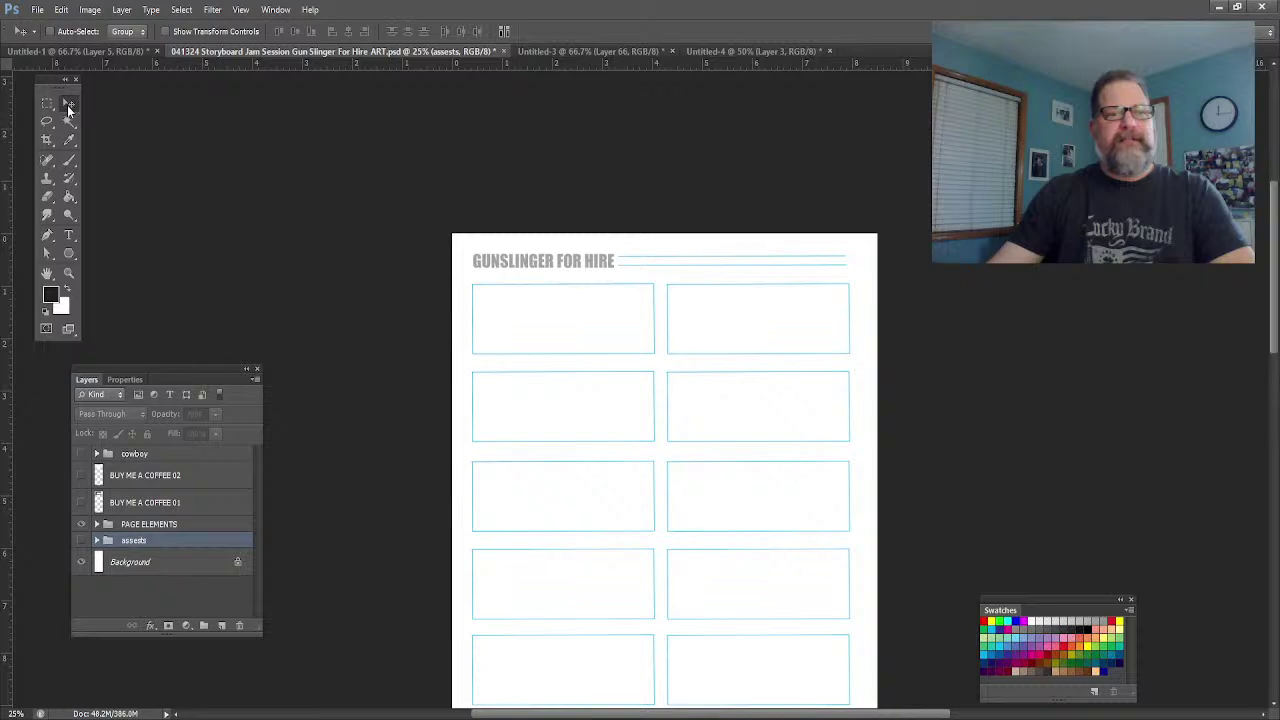
{"action": "left_click_drag", "start_coordinate": [603, 371], "coordinate": [580, 318]}
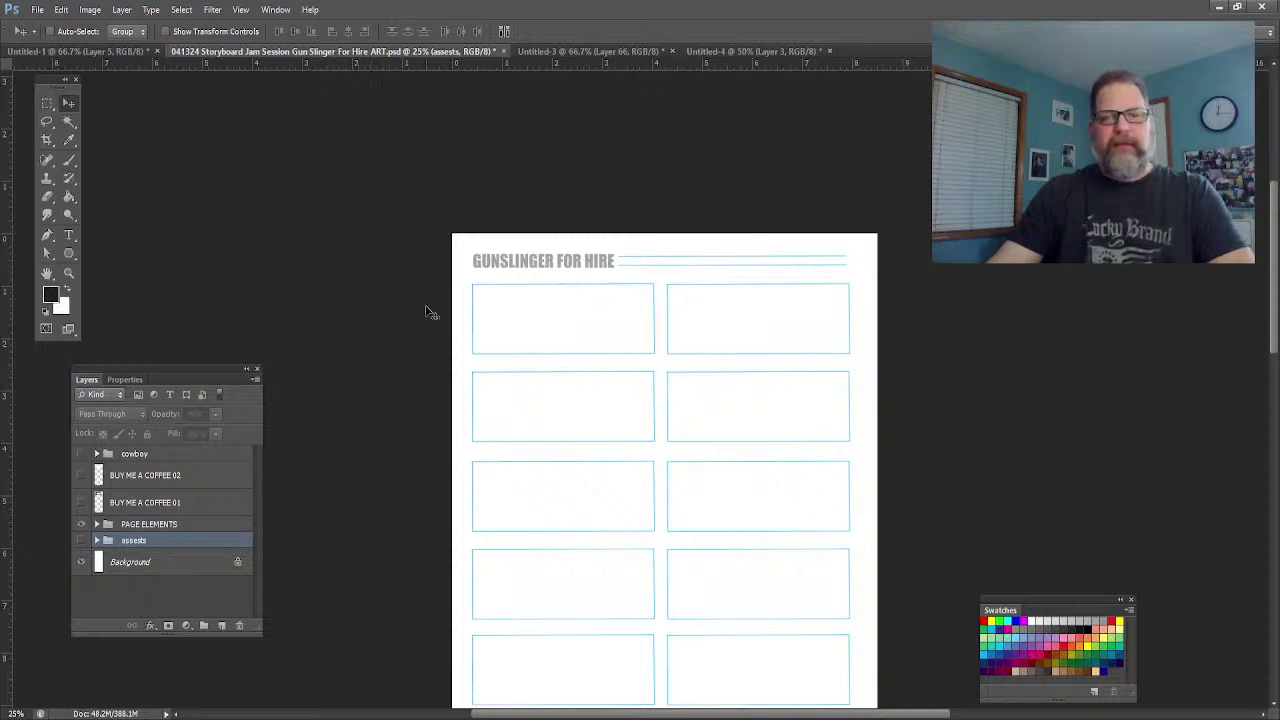
{"action": "left_click", "coordinate": [69, 274]}
{"action": "key", "text": "h"}
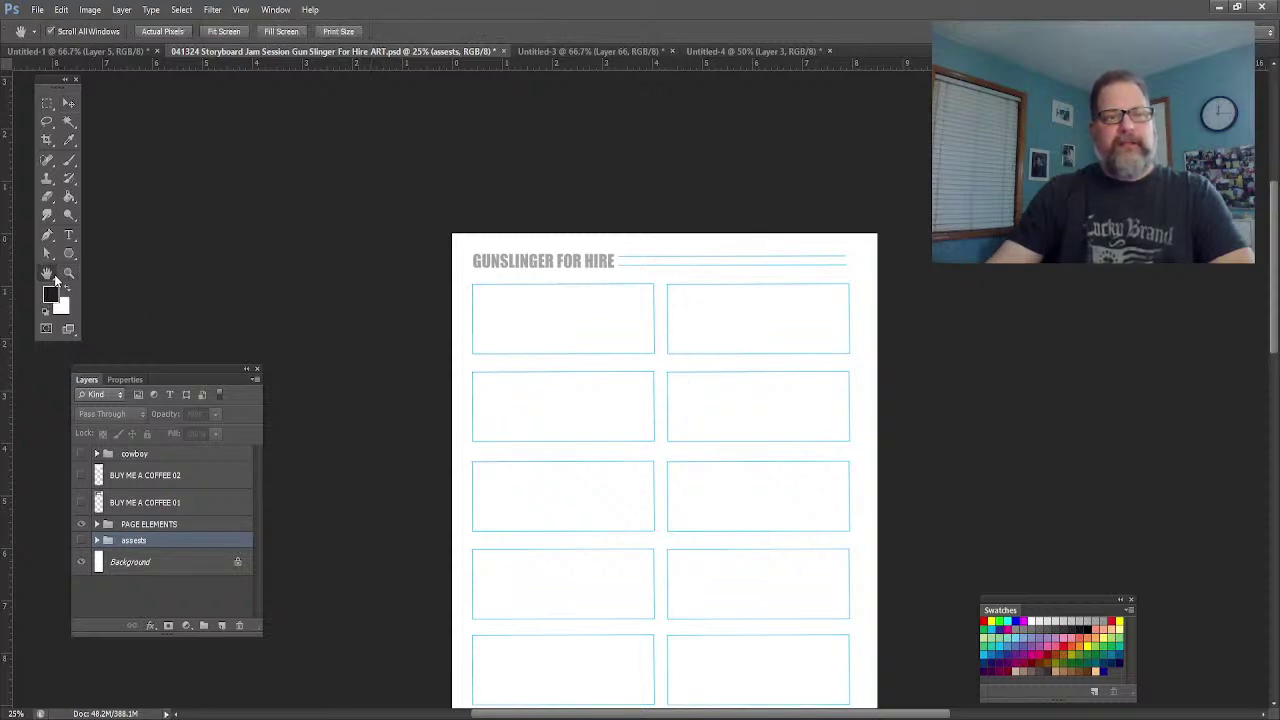
{"action": "left_click_drag", "start_coordinate": [666, 380], "coordinate": [646, 321]}
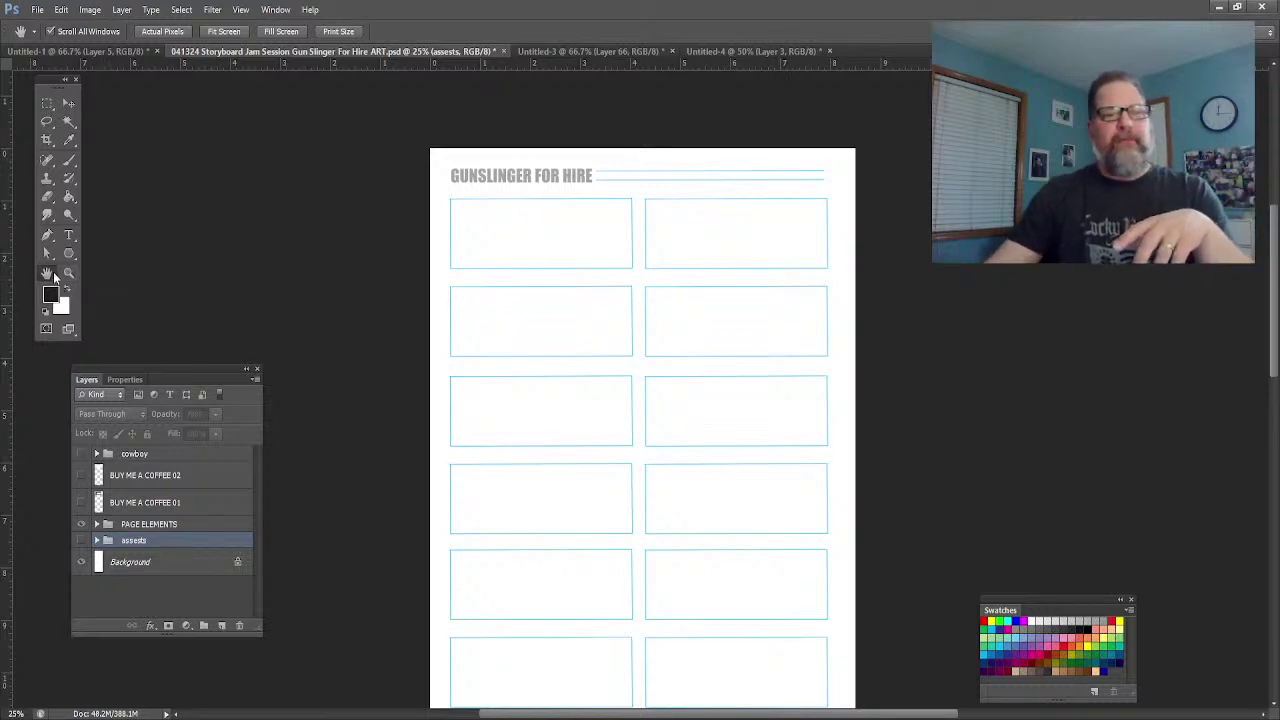
{"action": "left_click_drag", "start_coordinate": [634, 557], "coordinate": [634, 89]}
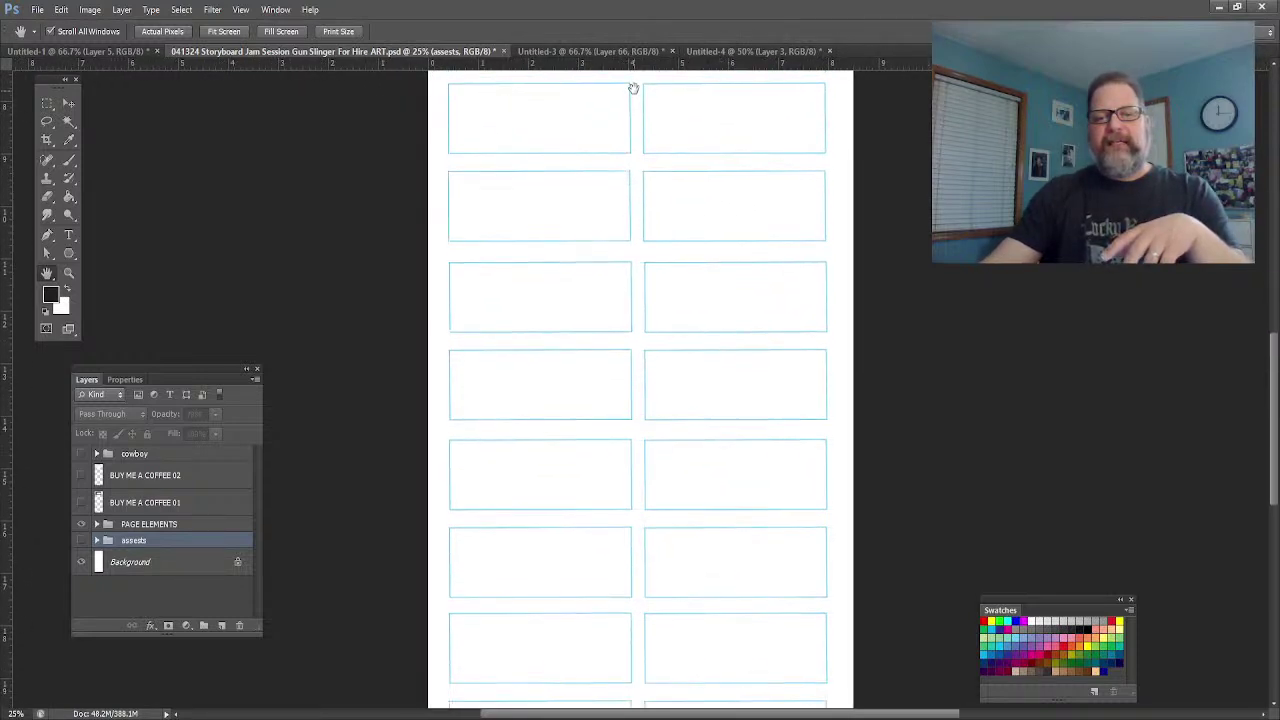
{"action": "left_click", "coordinate": [632, 118], "text": "alt"}
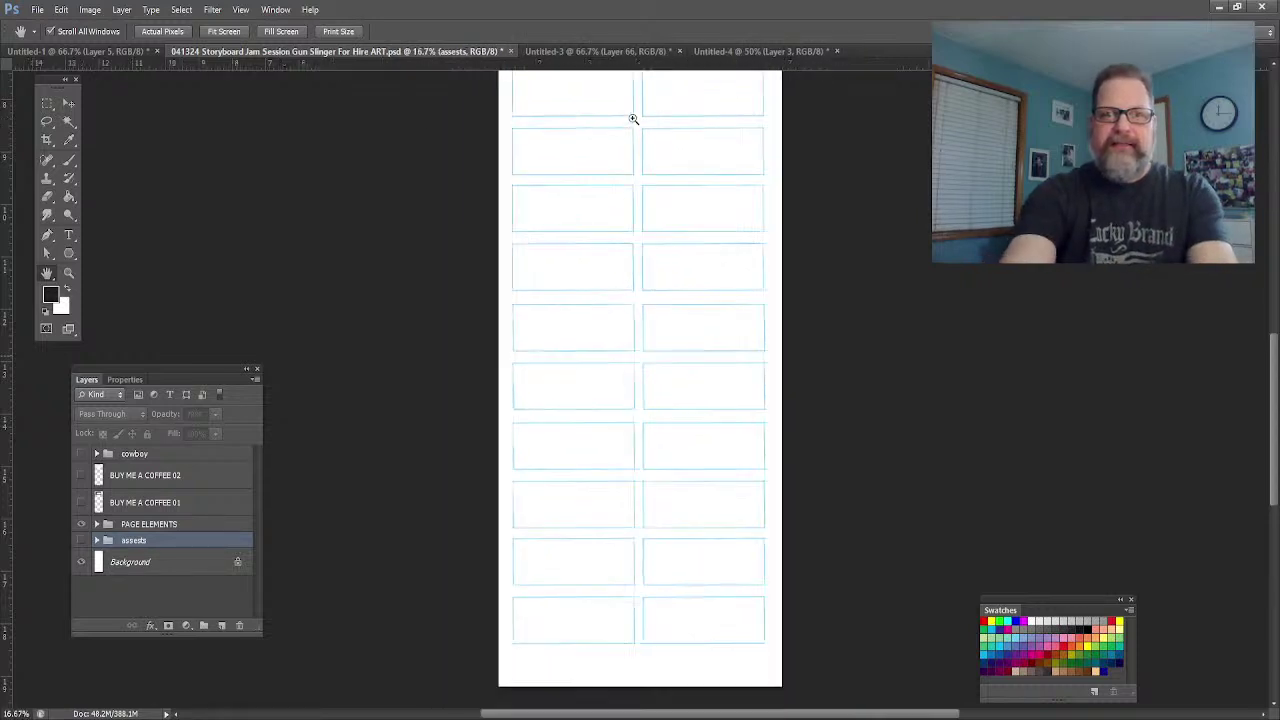
{"action": "left_click", "coordinate": [632, 118], "text": "alt"}
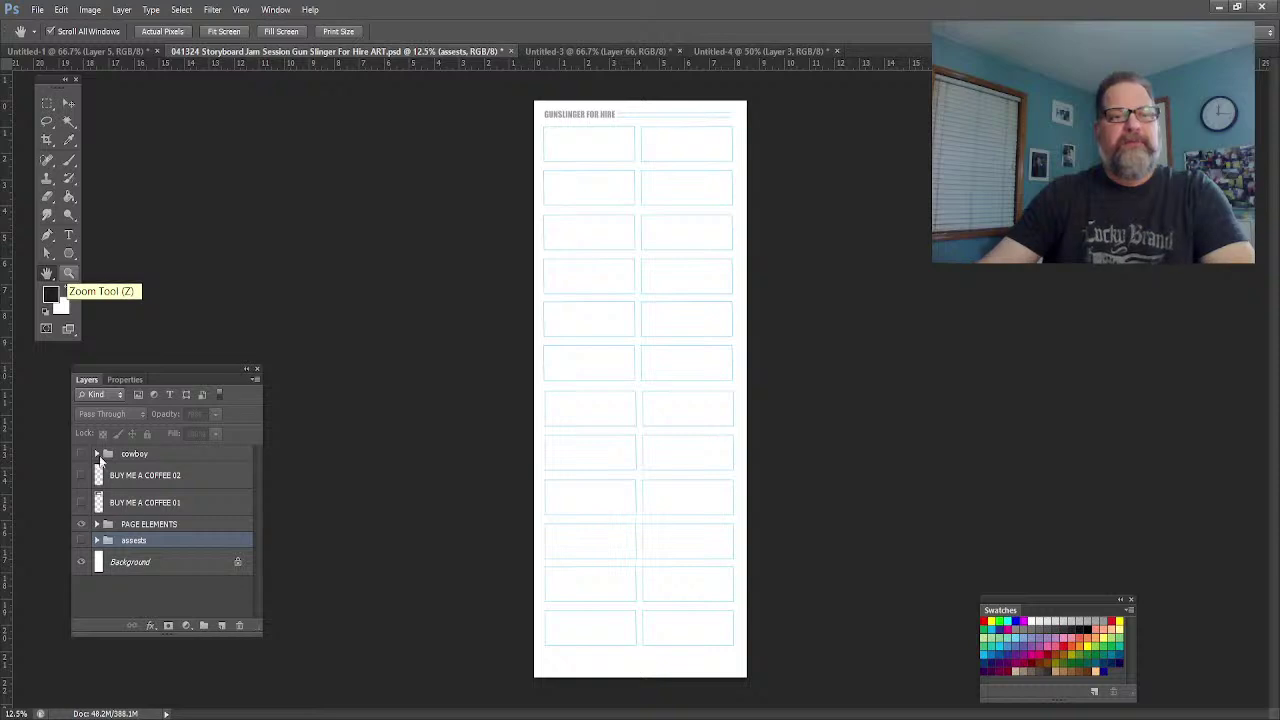
{"action": "left_click", "coordinate": [70, 276]}
{"action": "left_click_drag", "start_coordinate": [606, 186], "coordinate": [691, 191]}
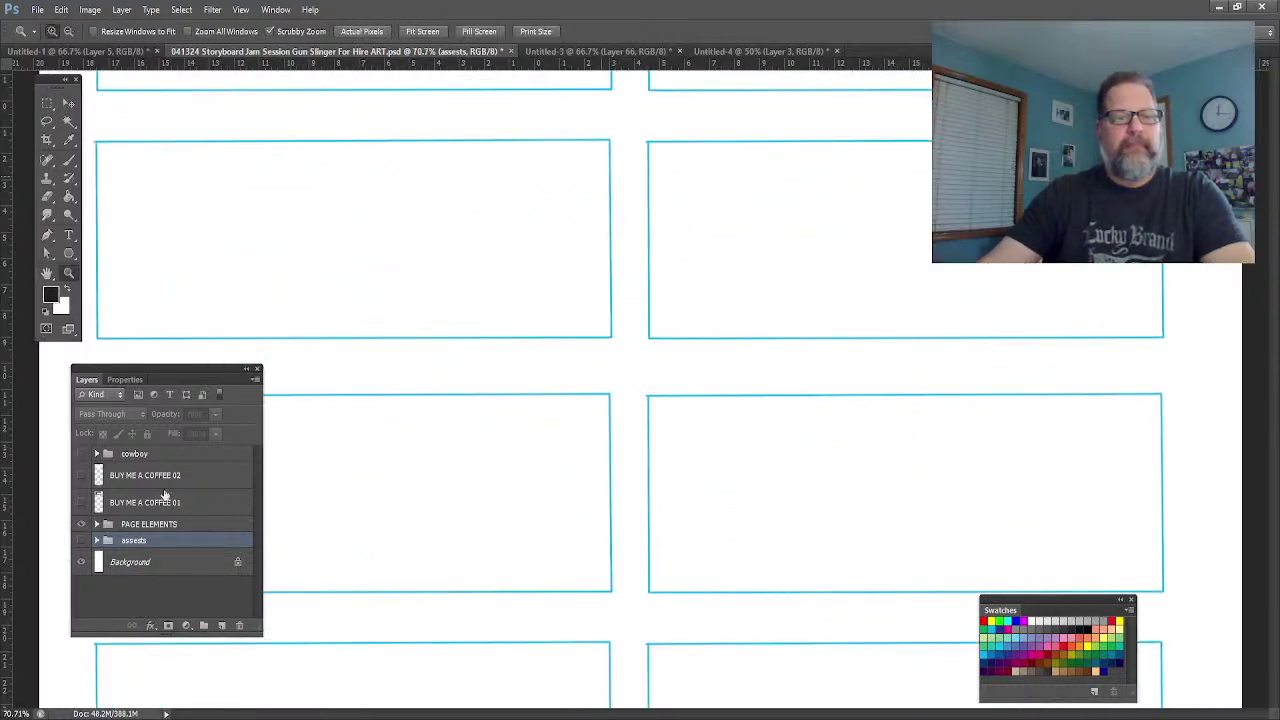
- Hide the PAGE ELEMENTS and assests groups, and show the cowboy group to examine storyboard panel 41A
{"action": "left_click", "coordinate": [81, 524]}
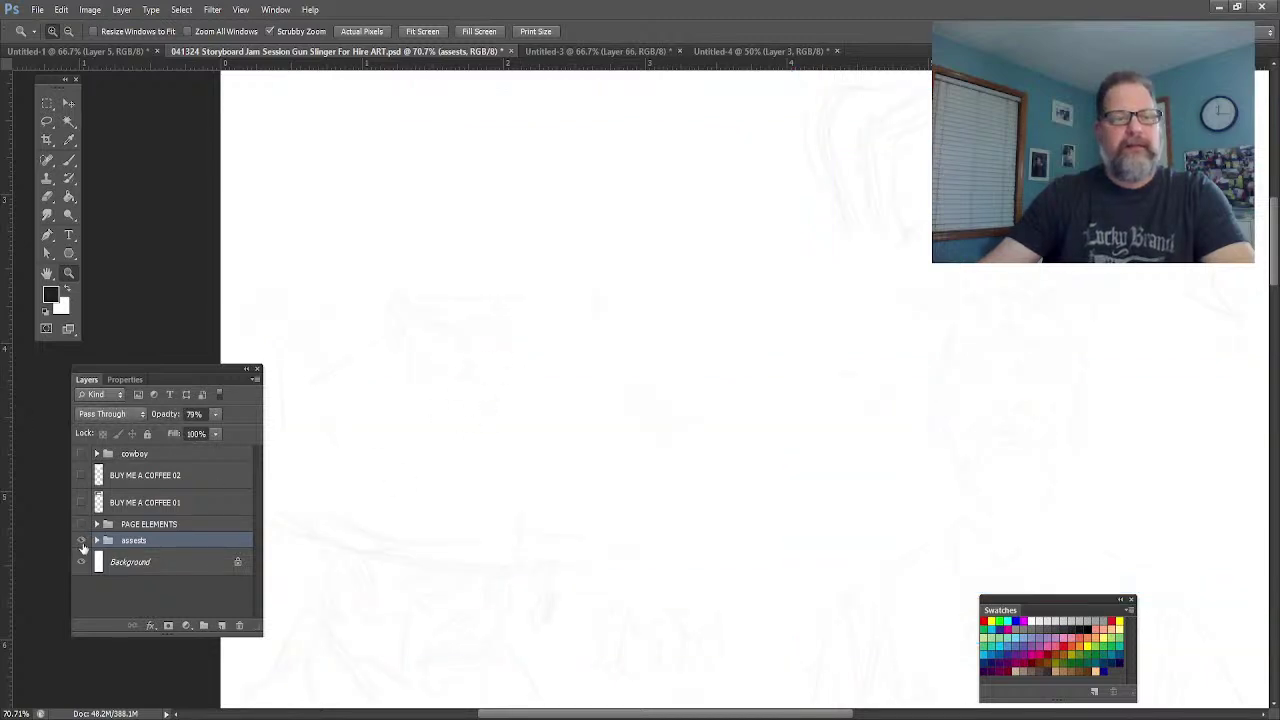
{"action": "left_click", "coordinate": [81, 541]}
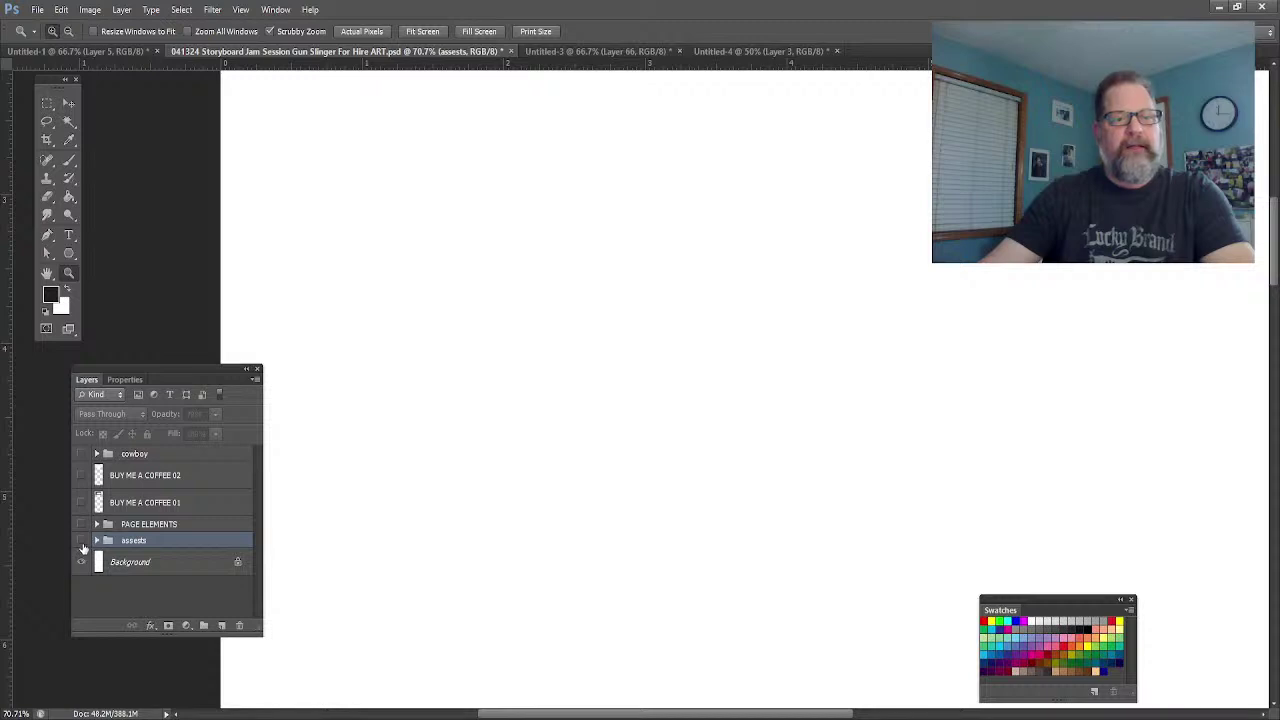
{"action": "left_click", "coordinate": [81, 454]}
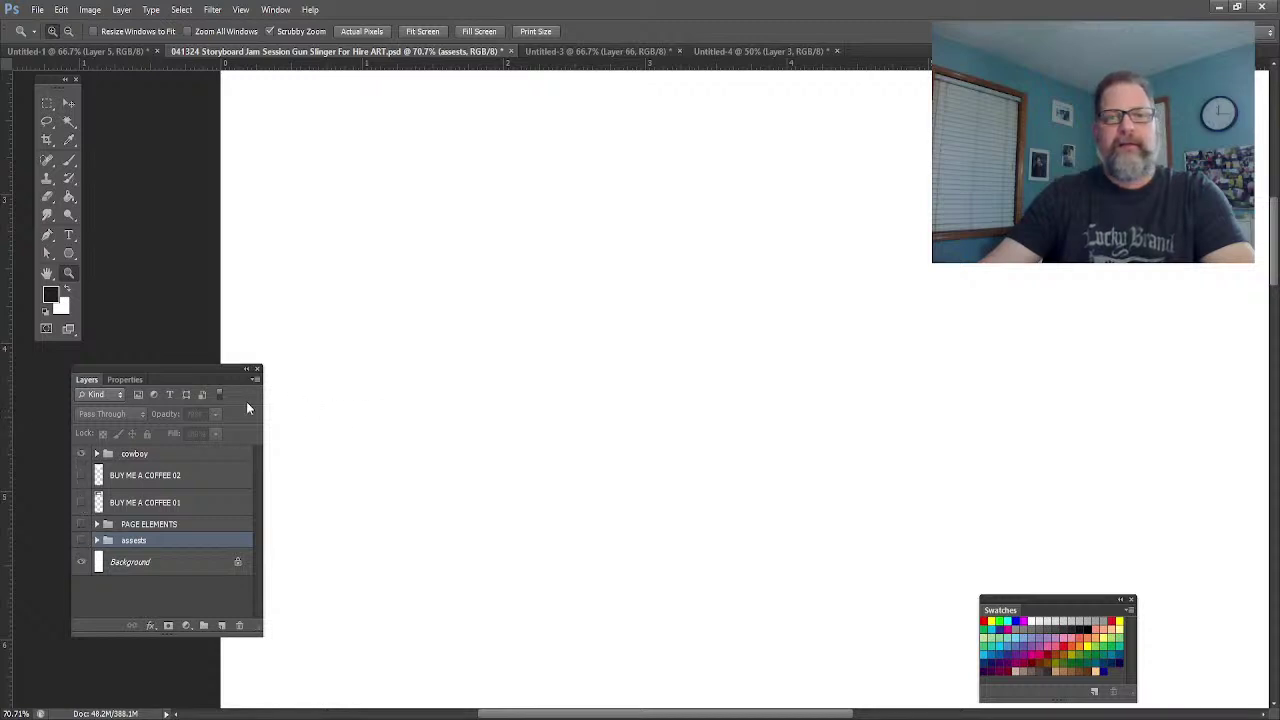
{"action": "left_click", "coordinate": [47, 273]}
{"action": "left_click_drag", "start_coordinate": [644, 226], "coordinate": [403, 626]}
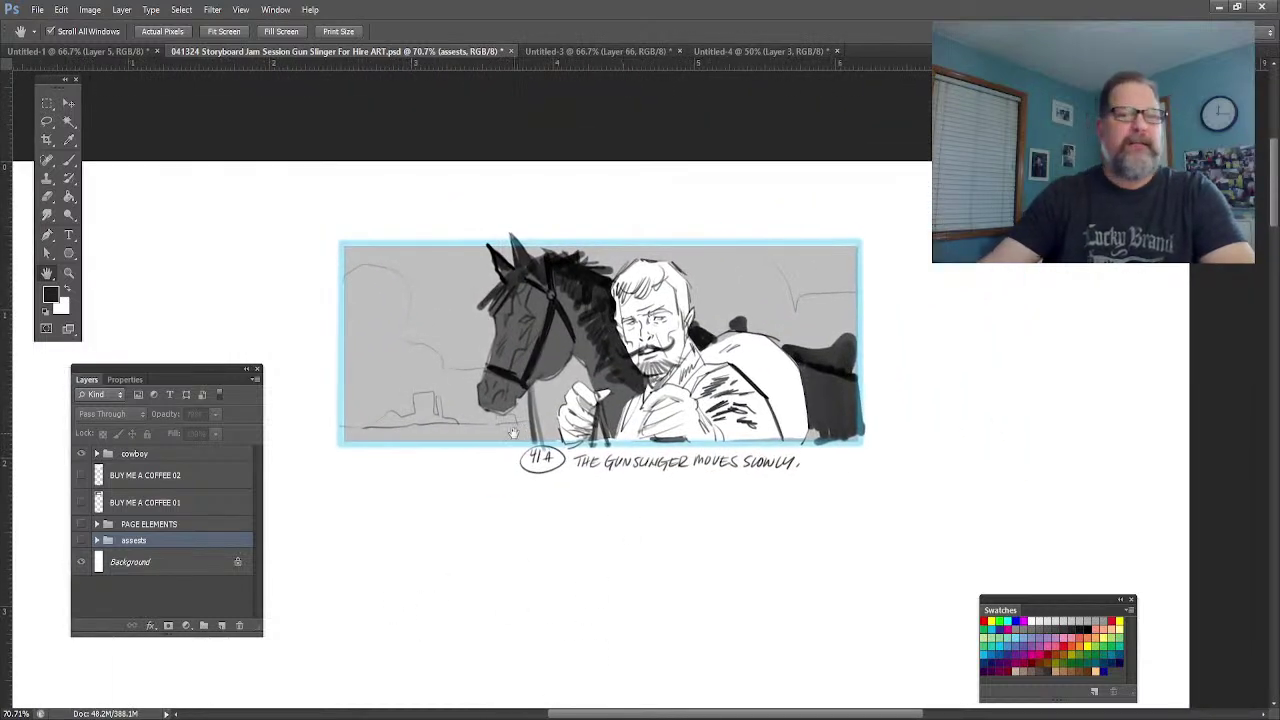
{"action": "left_click", "coordinate": [69, 273]}
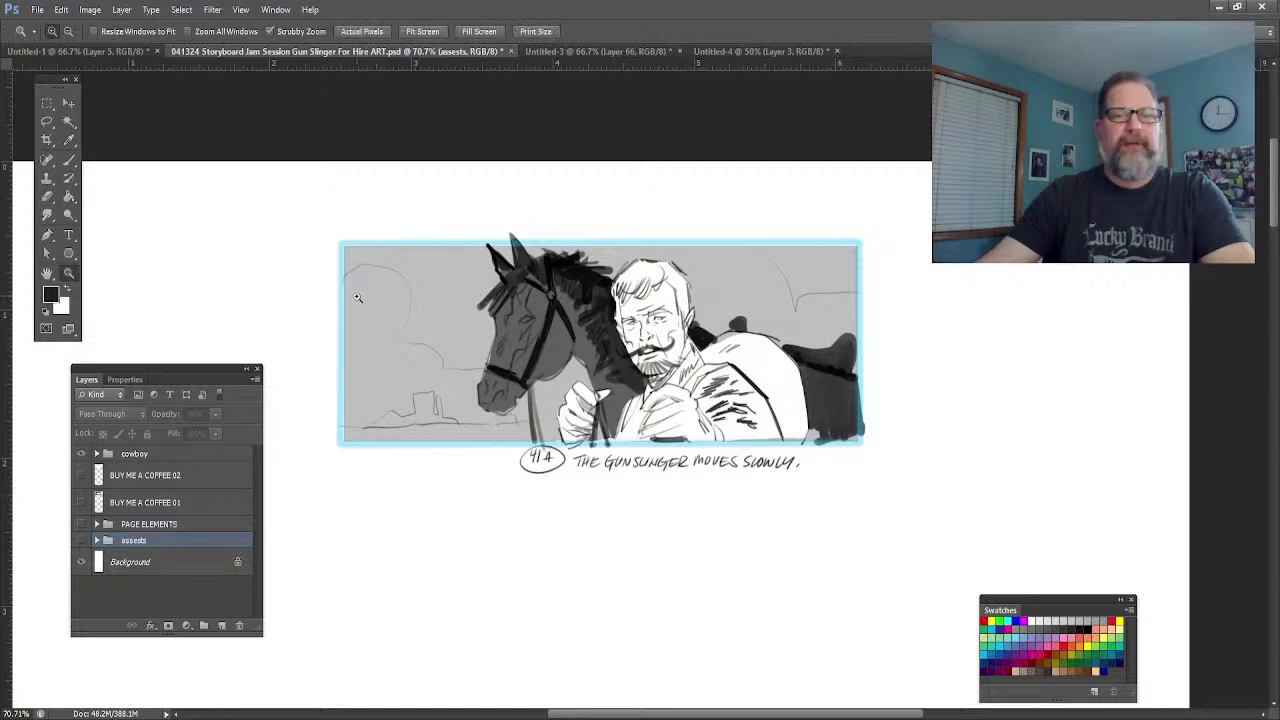
{"action": "left_click_drag", "start_coordinate": [357, 294], "coordinate": [390, 293]}
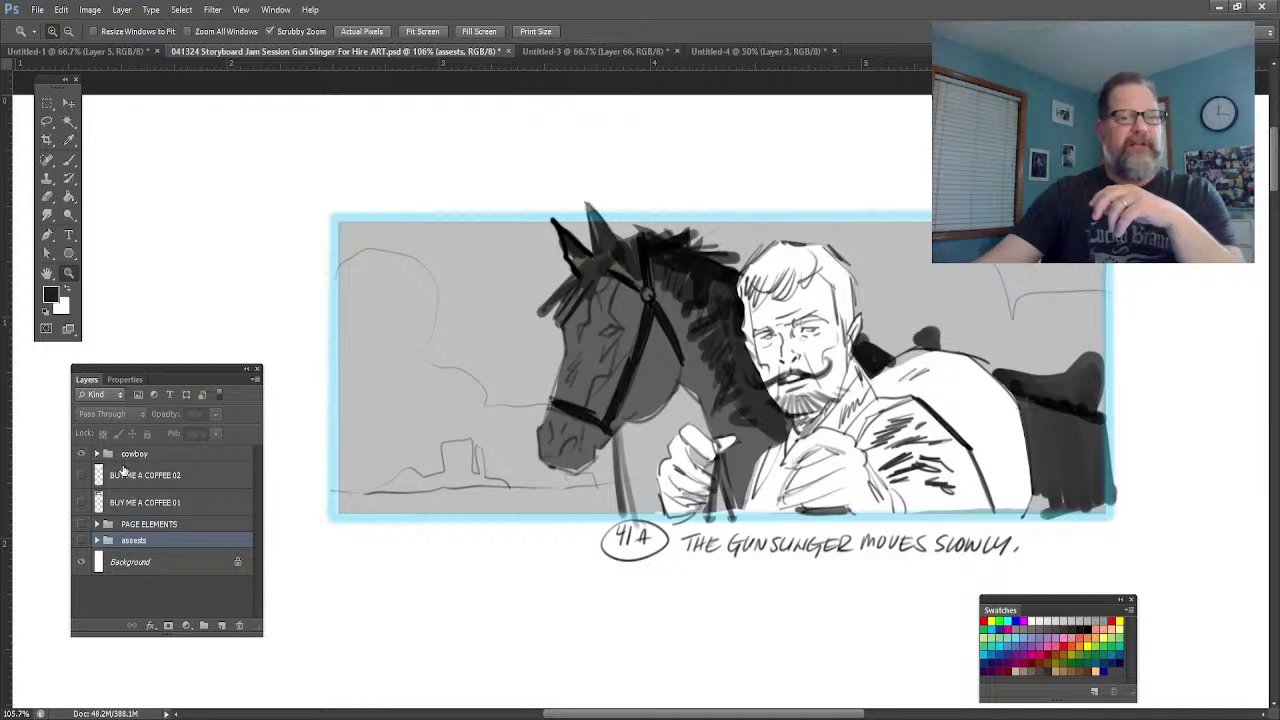
- Hide the cowboy group and create a new empty layer directly above it
{"action": "left_click", "coordinate": [81, 454]}
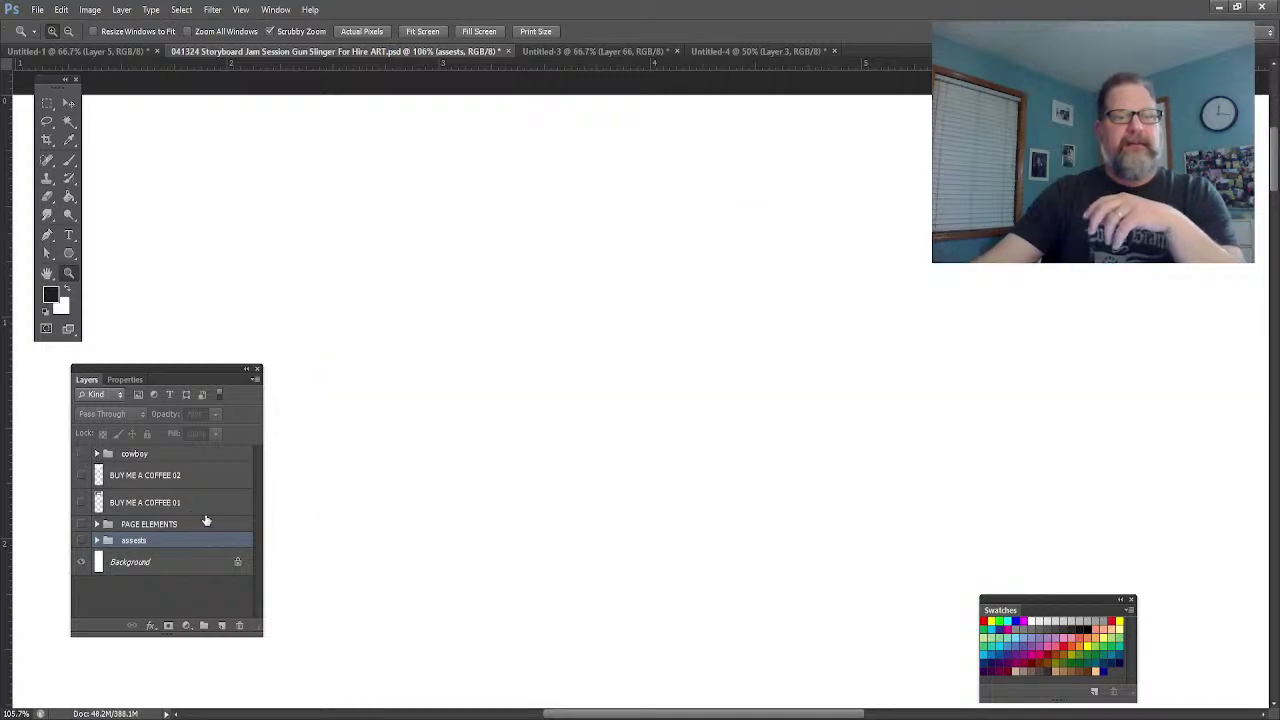
{"action": "scroll", "coordinate": [210, 520], "scroll_direction": "up", "scroll_amount": 3}
{"action": "scroll", "coordinate": [215, 519], "scroll_direction": "down", "scroll_amount": 1}
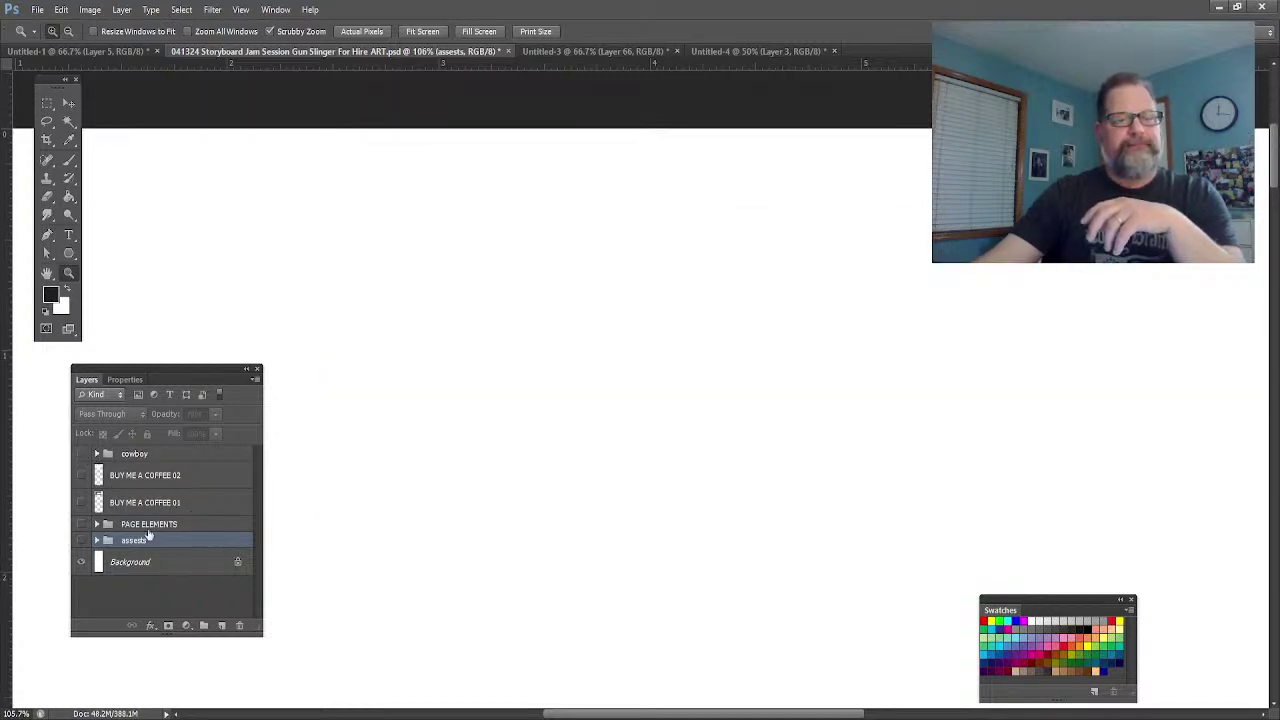
{"action": "left_click", "coordinate": [172, 457]}
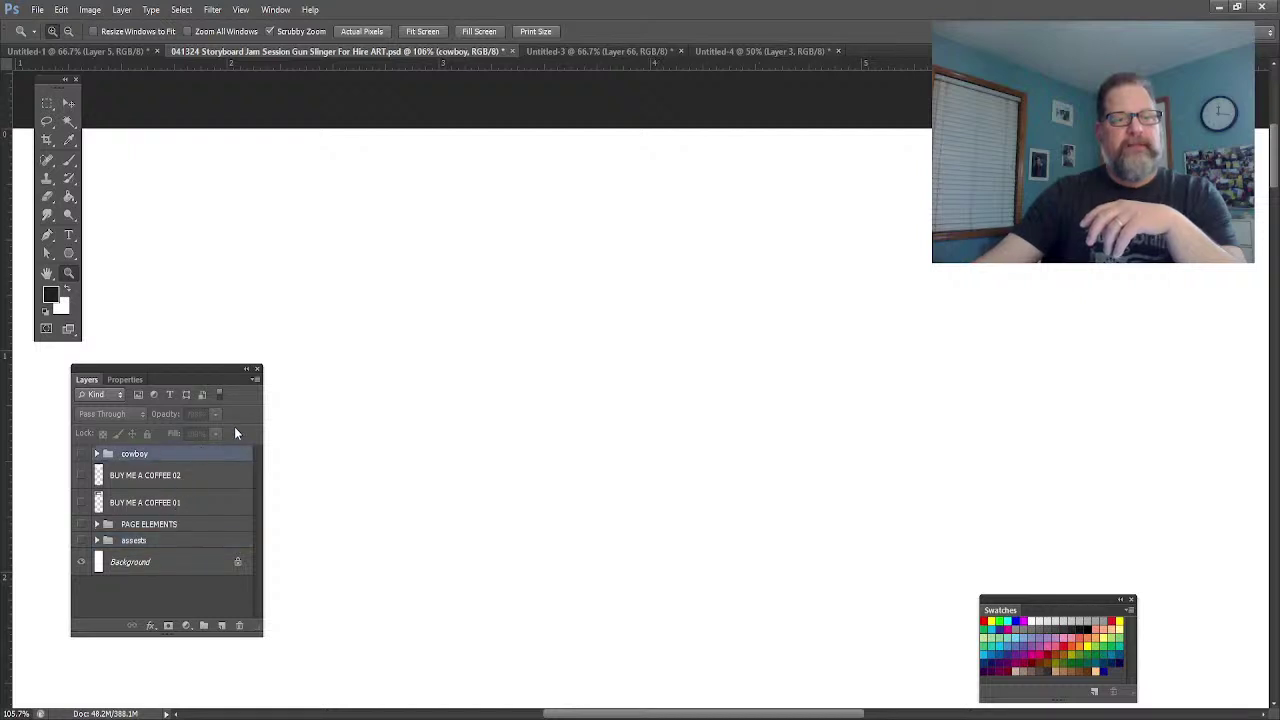
{"action": "key", "text": "F7"}
{"action": "key", "text": "F7"}
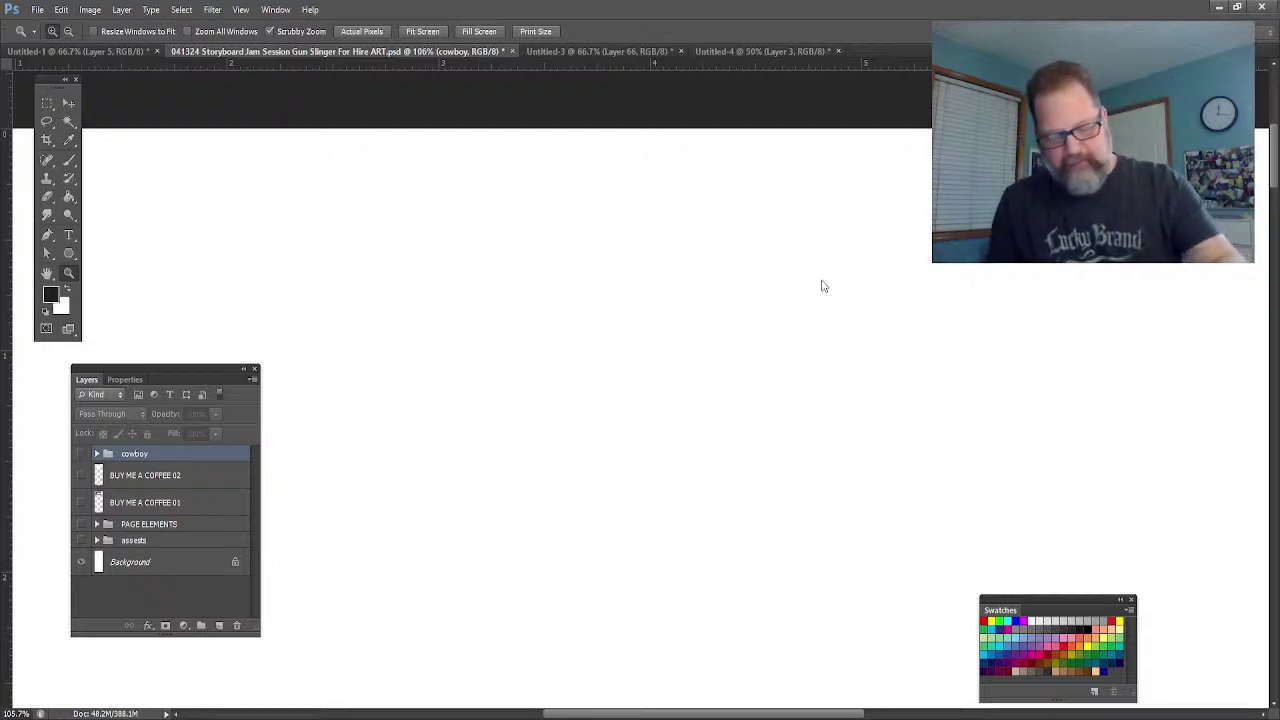
{"action": "key", "text": "ctrl+shift+alt+n"}
- Set up the Brush tool with a smaller tip for drawing on the new layer
{"action": "key", "text": "ctrl+plus"}
{"action": "key", "text": "ctrl+plus"}
{"action": "key", "text": "ctrl+plus"}
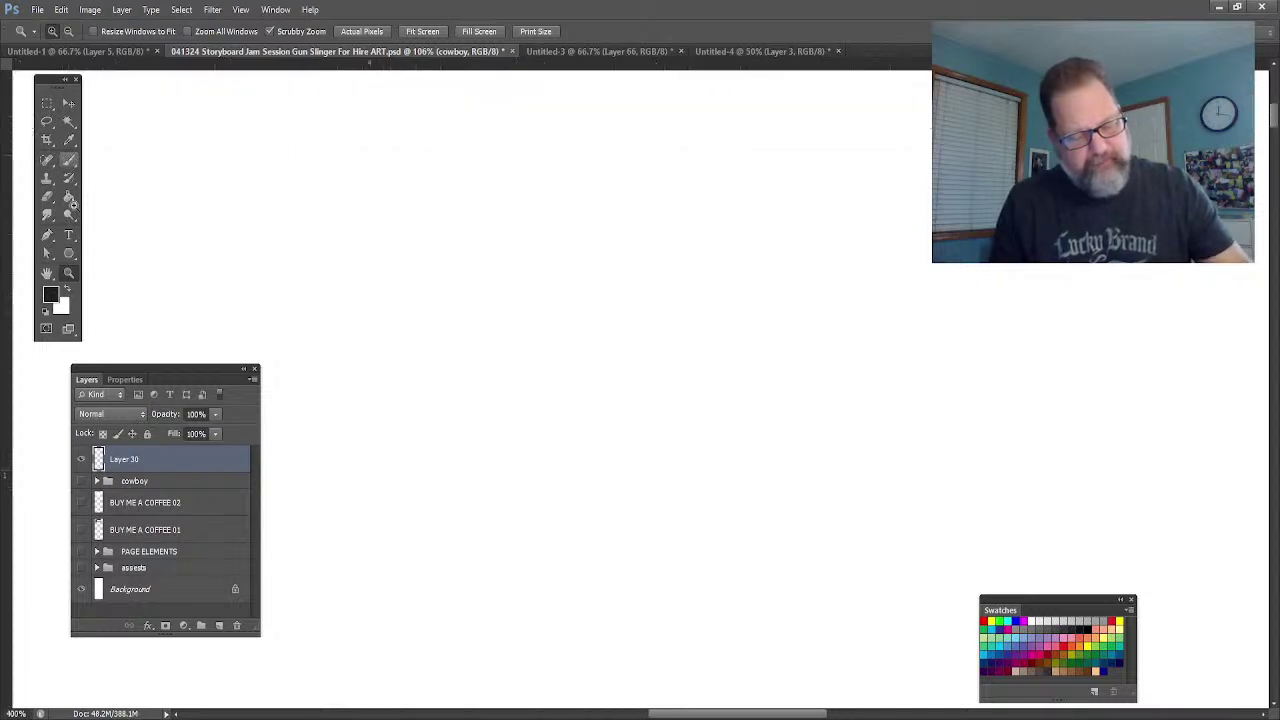
{"action": "key", "text": "b"}
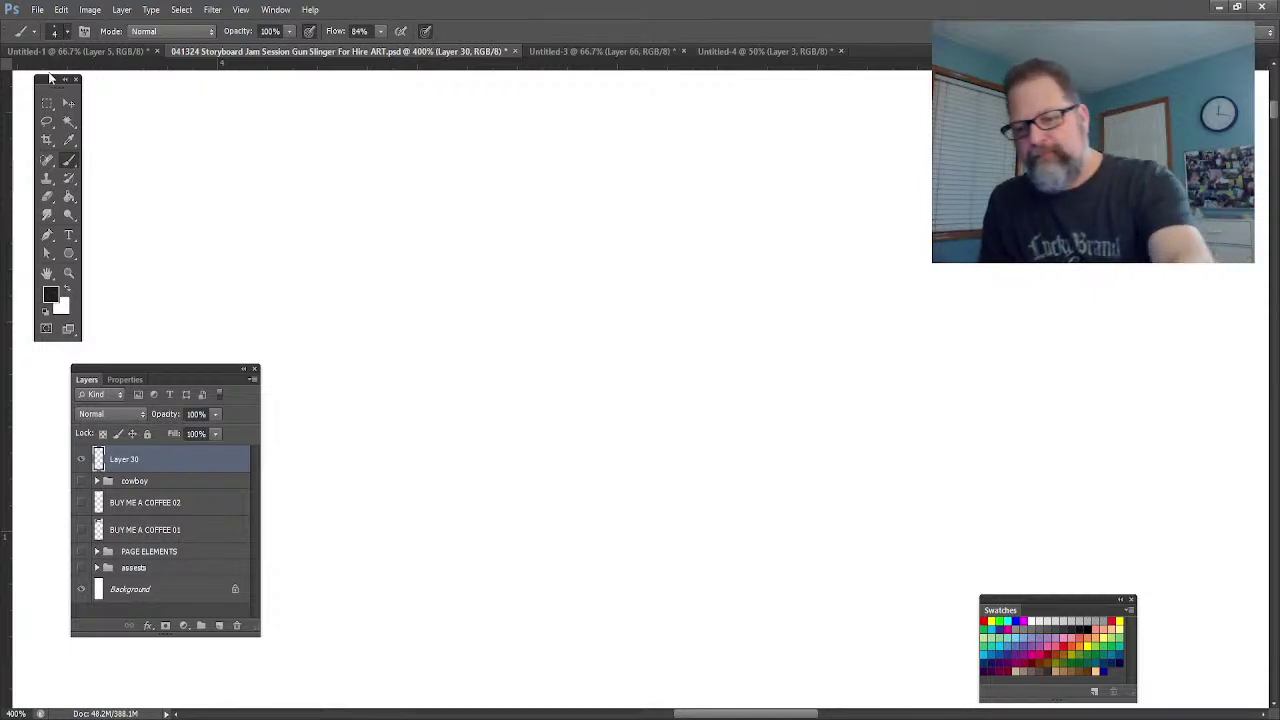
{"action": "key", "text": "bracketleft"}
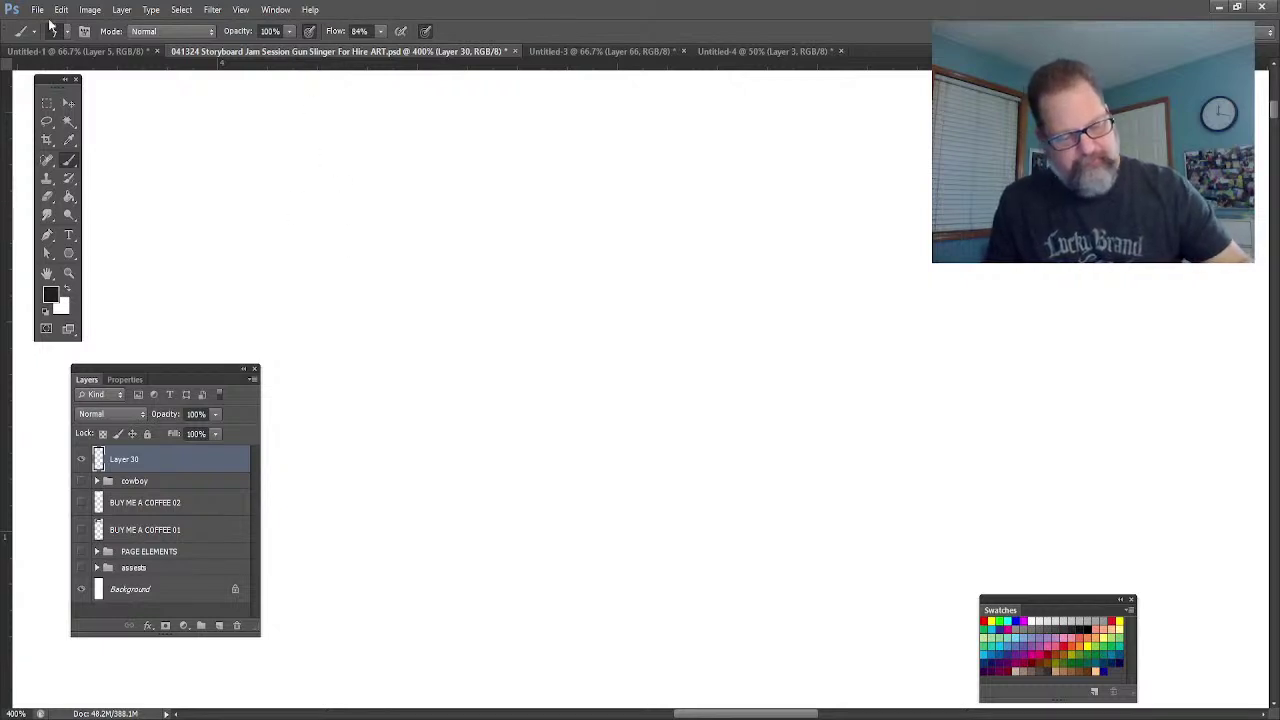
- Handwrite the heading "TIPS" in parentheses near the top of the blank page on Layer 30 with the black brush
{"action": "left_click", "coordinate": [69, 273]}
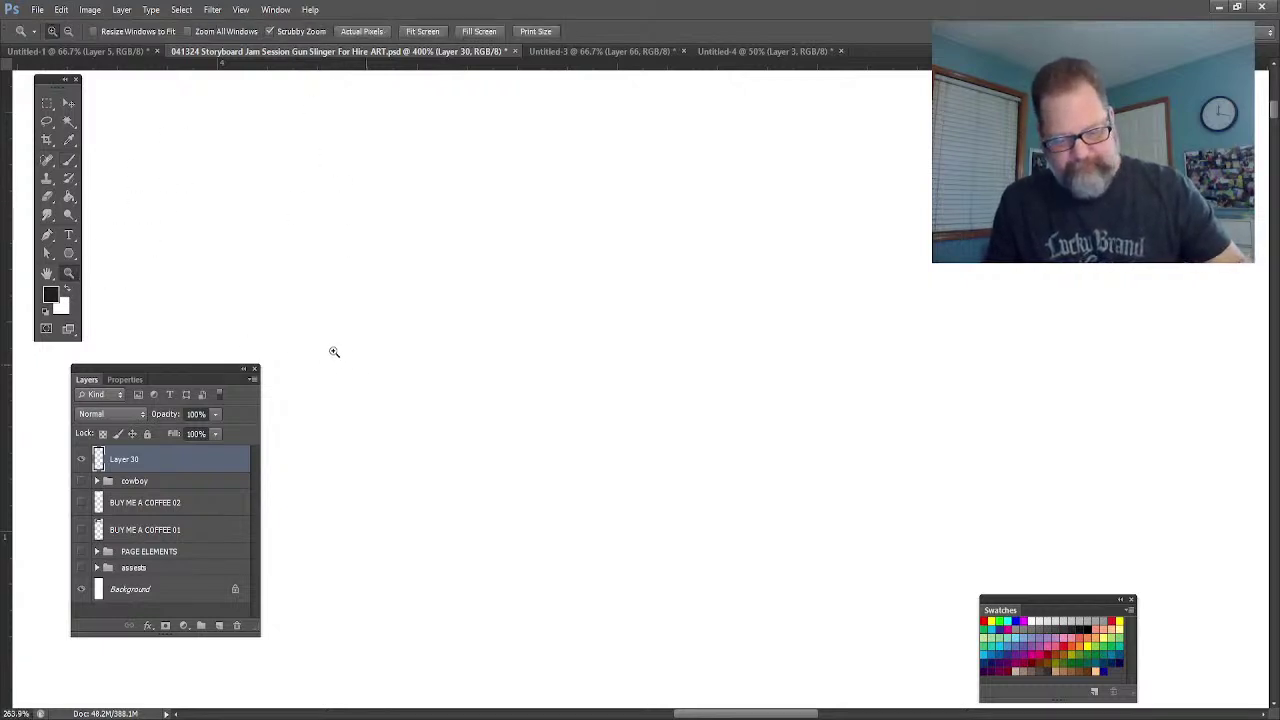
{"action": "left_click_drag", "start_coordinate": [334, 352], "coordinate": [309, 321]}
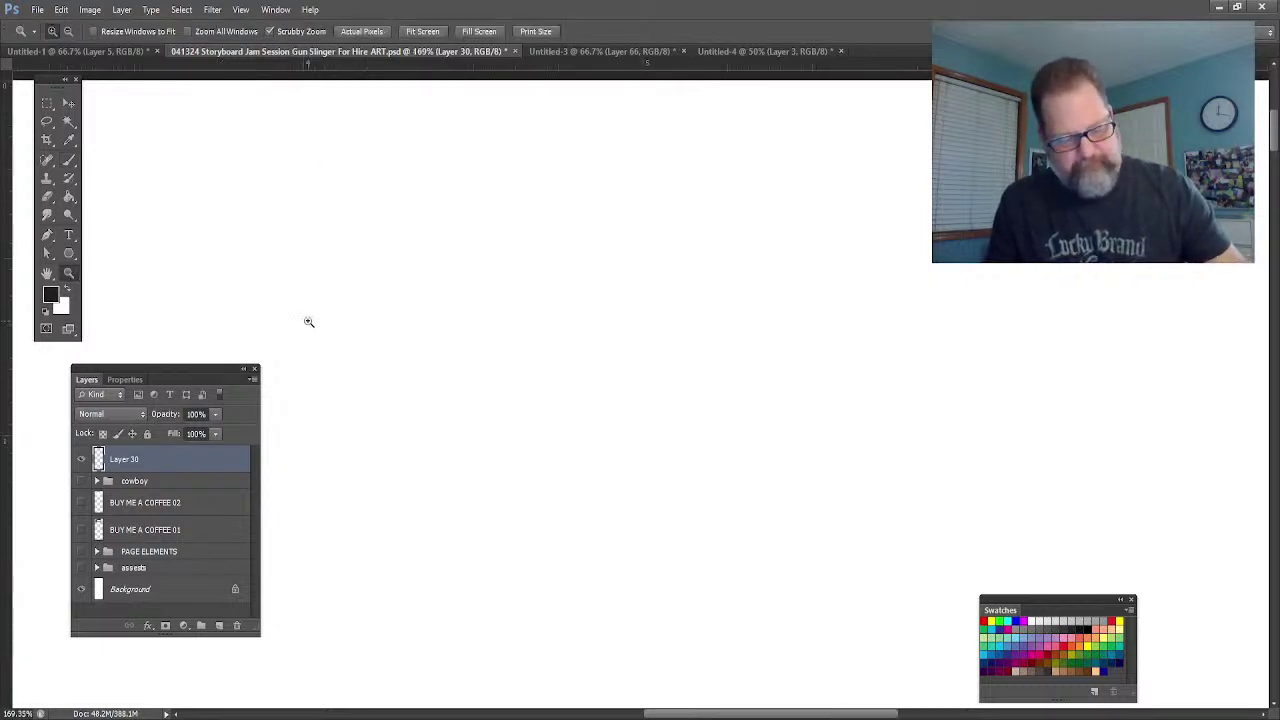
{"action": "left_click", "coordinate": [69, 160]}
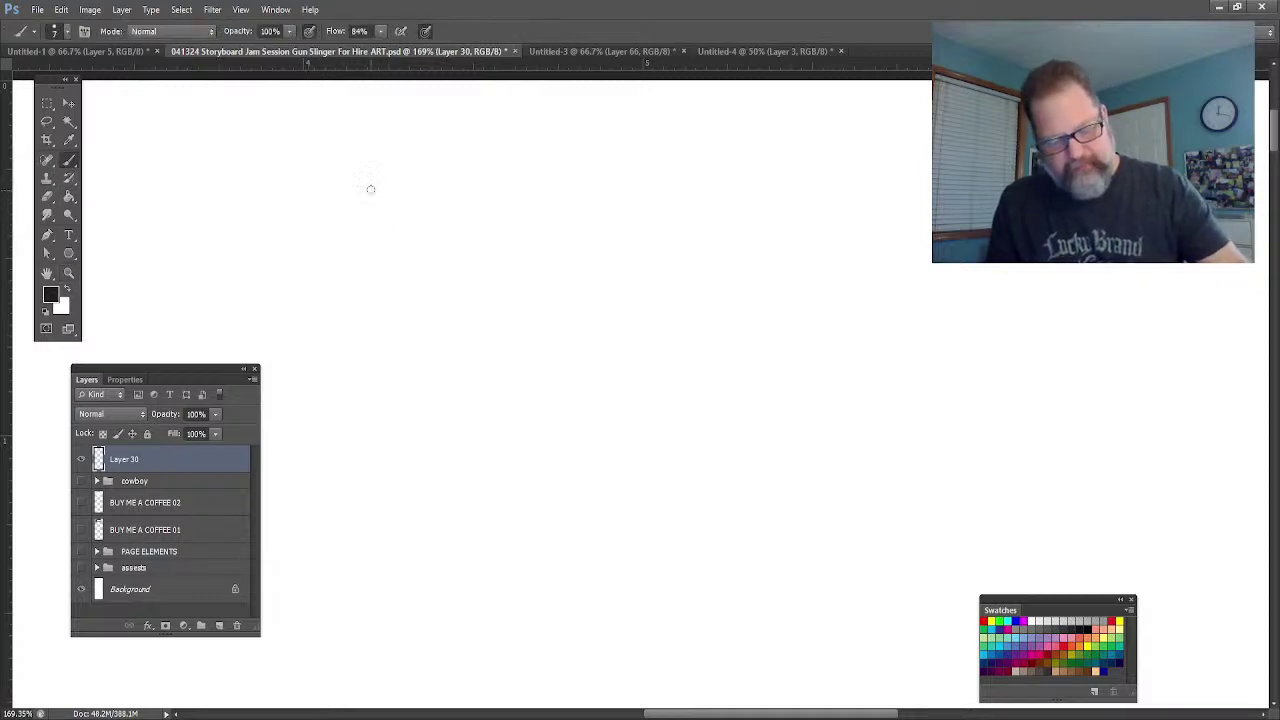
{"action": "left_click_drag", "start_coordinate": [370, 189], "coordinate": [373, 233]}
{"action": "mouse_move", "coordinate": [326, 183]}
{"action": "left_mouse_down"}
{"action": "mouse_move", "coordinate": [410, 166]}
{"action": "mouse_move", "coordinate": [392, 235]}
{"action": "left_mouse_up"}
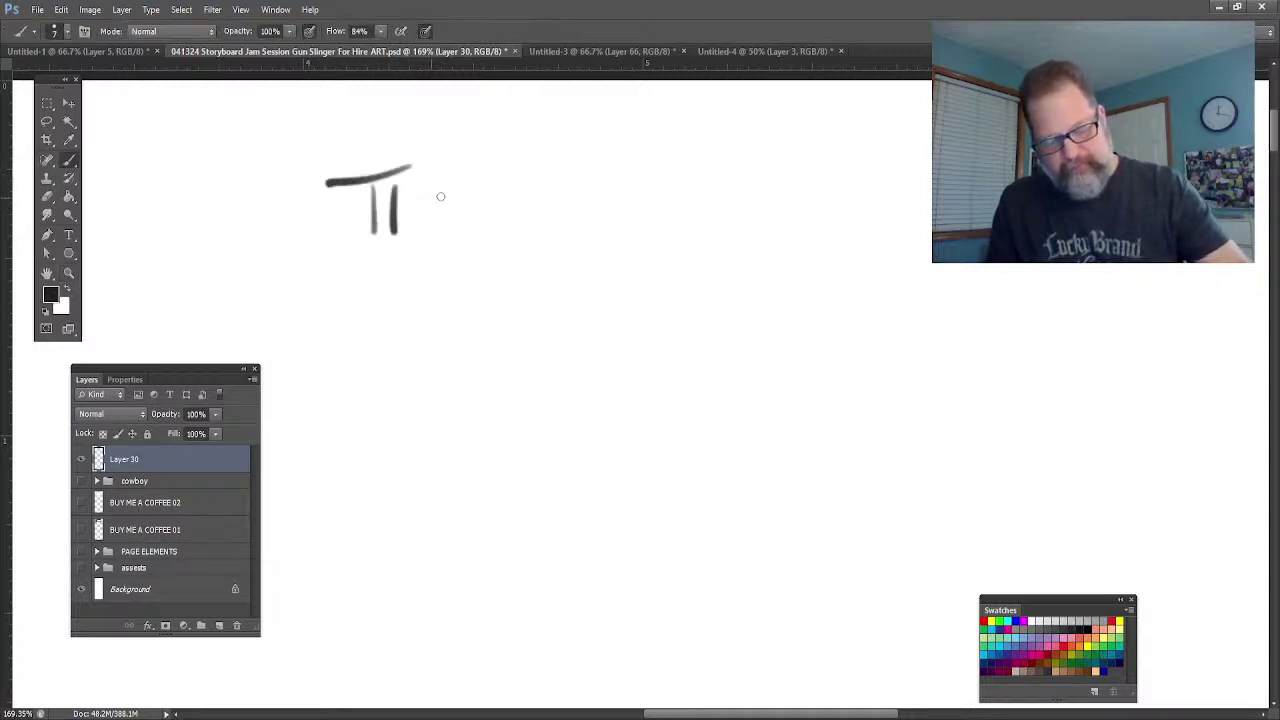
{"action": "mouse_move", "coordinate": [420, 186]}
{"action": "left_mouse_down"}
{"action": "mouse_move", "coordinate": [421, 242]}
{"action": "mouse_move", "coordinate": [420, 218]}
{"action": "left_mouse_up"}
{"action": "left_click_drag", "start_coordinate": [472, 184], "coordinate": [450, 228]}
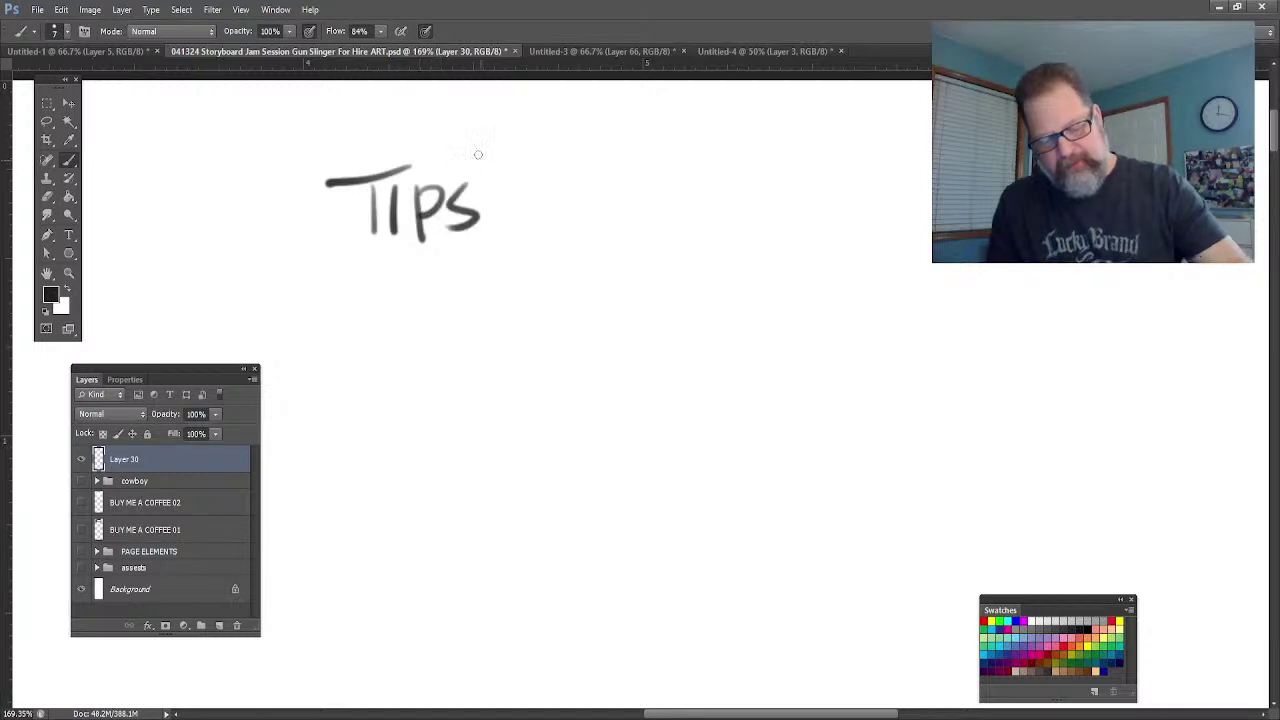
{"action": "left_click_drag", "start_coordinate": [477, 150], "coordinate": [472, 258]}
{"action": "left_click_drag", "start_coordinate": [314, 140], "coordinate": [345, 262]}
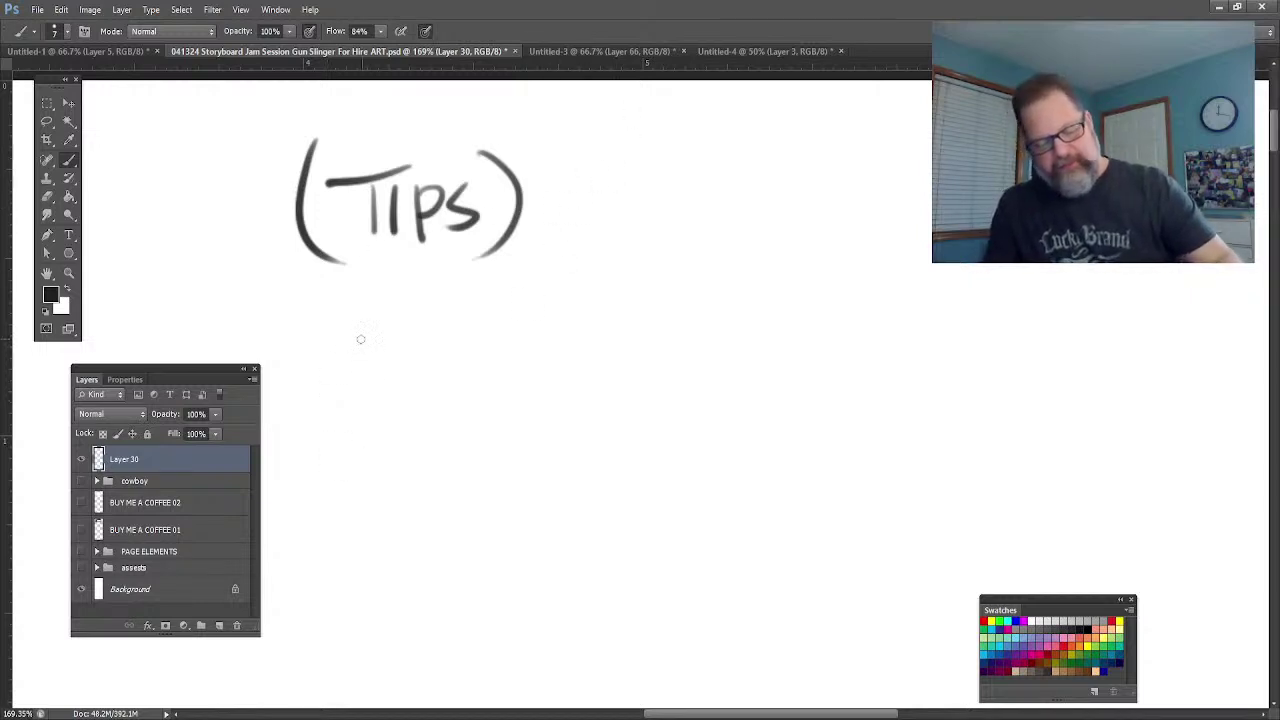
- Handwrite the subheading "THUMBNAILS" in capitals below the TIPS heading
{"action": "left_click_drag", "start_coordinate": [334, 314], "coordinate": [335, 362]}
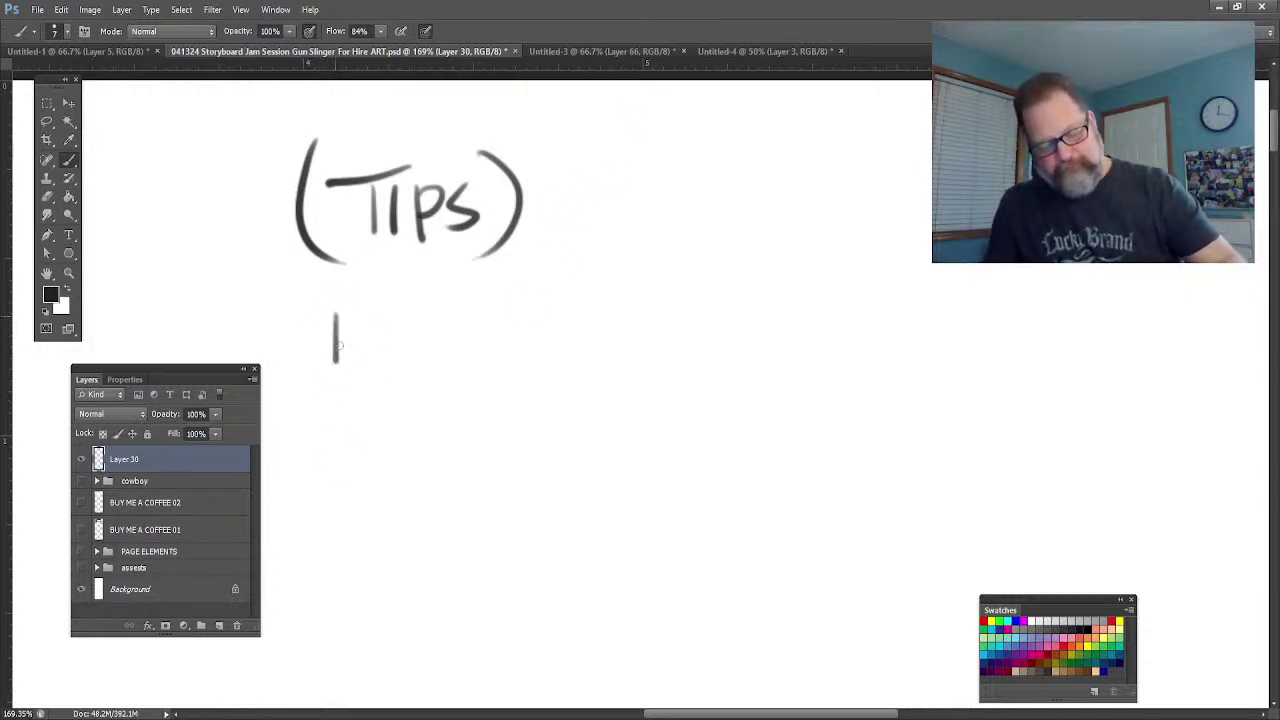
{"action": "mouse_move", "coordinate": [304, 318]}
{"action": "left_mouse_down"}
{"action": "mouse_move", "coordinate": [368, 301]}
{"action": "mouse_move", "coordinate": [358, 360]}
{"action": "left_mouse_up"}
{"action": "mouse_move", "coordinate": [377, 306]}
{"action": "left_mouse_down"}
{"action": "mouse_move", "coordinate": [376, 363]}
{"action": "mouse_move", "coordinate": [384, 337]}
{"action": "mouse_move", "coordinate": [405, 357]}
{"action": "left_mouse_up"}
{"action": "mouse_move", "coordinate": [410, 358]}
{"action": "left_mouse_down"}
{"action": "mouse_move", "coordinate": [430, 330]}
{"action": "mouse_move", "coordinate": [444, 358]}
{"action": "left_mouse_up"}
{"action": "left_click_drag", "start_coordinate": [463, 311], "coordinate": [460, 360]}
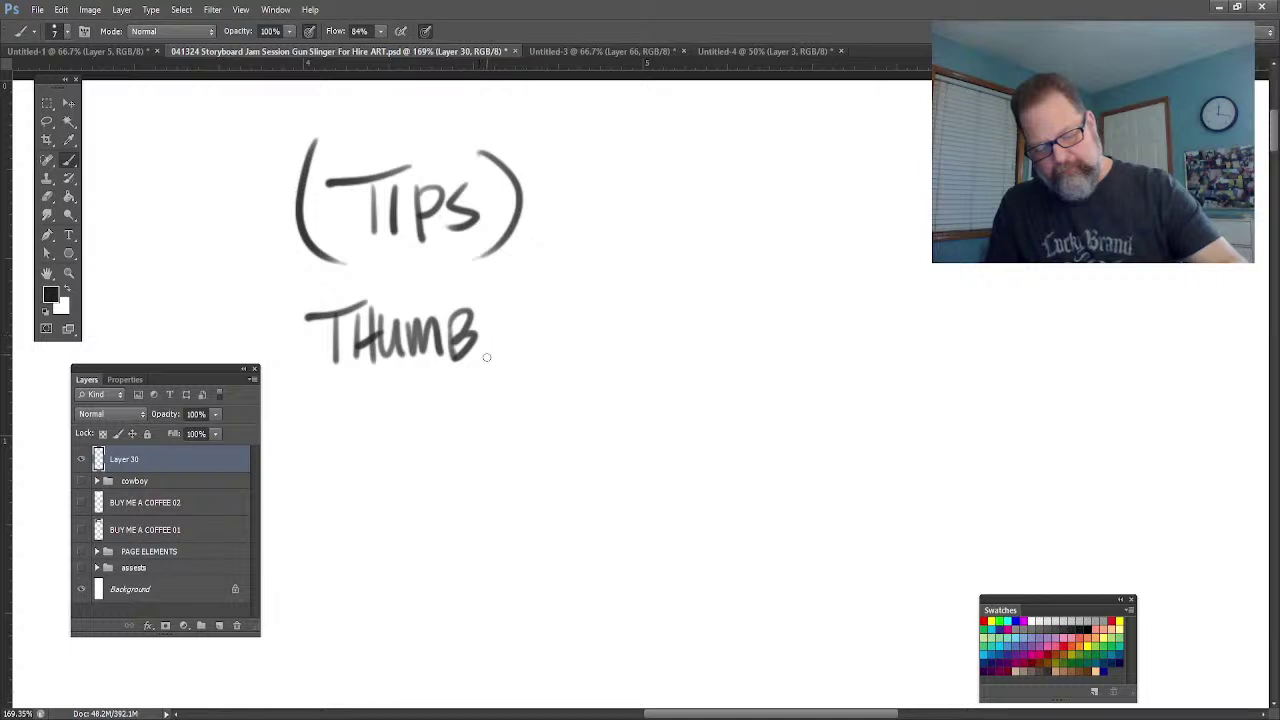
{"action": "left_click_drag", "start_coordinate": [489, 314], "coordinate": [489, 361]}
{"action": "left_click_drag", "start_coordinate": [491, 316], "coordinate": [511, 308]}
{"action": "mouse_move", "coordinate": [517, 362]}
{"action": "left_mouse_down"}
{"action": "mouse_move", "coordinate": [547, 360]}
{"action": "mouse_move", "coordinate": [545, 340]}
{"action": "mouse_move", "coordinate": [560, 358]}
{"action": "left_mouse_up"}
{"action": "left_click_drag", "start_coordinate": [573, 310], "coordinate": [600, 360]}
{"action": "left_click_drag", "start_coordinate": [636, 312], "coordinate": [596, 362]}
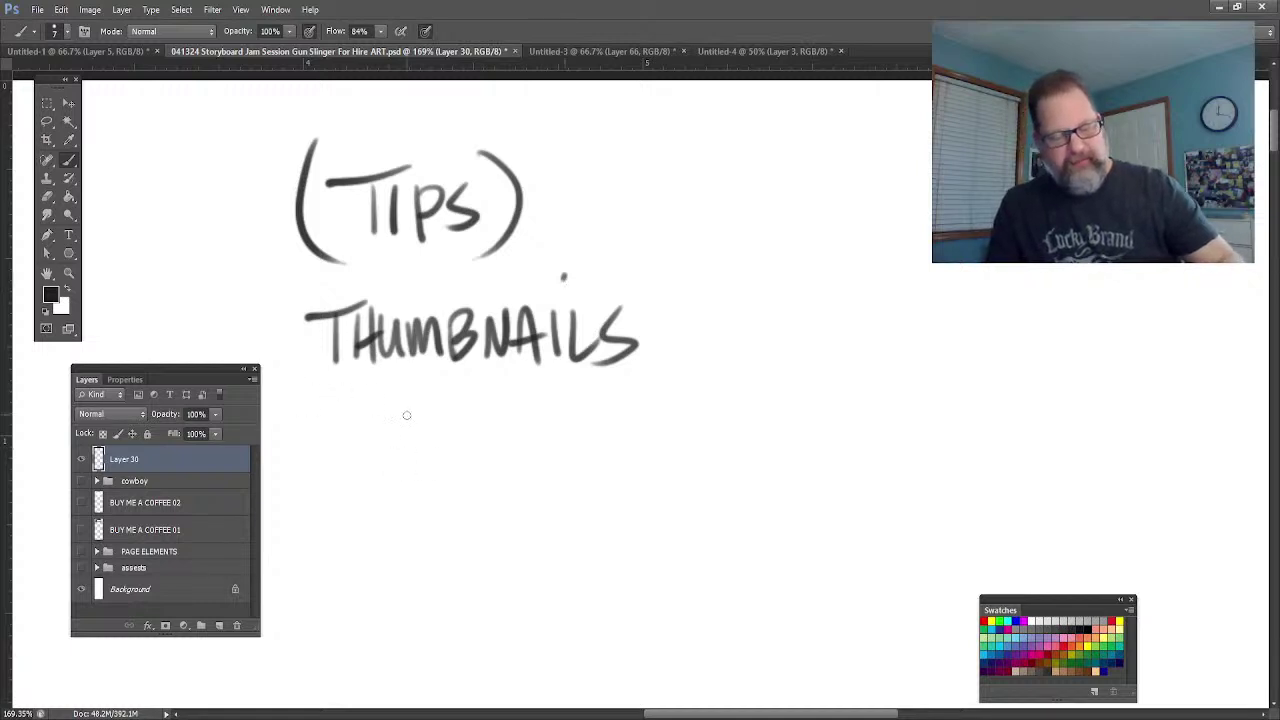
- Handwrite the first tip under THUMBNAILS as a circled 1 followed by "KEEP LINES SIMPLE"
{"action": "mouse_move", "coordinate": [404, 403]}
{"action": "left_mouse_down"}
{"action": "mouse_move", "coordinate": [403, 428]}
{"action": "mouse_move", "coordinate": [393, 382]}
{"action": "mouse_move", "coordinate": [460, 447]}
{"action": "left_mouse_up"}
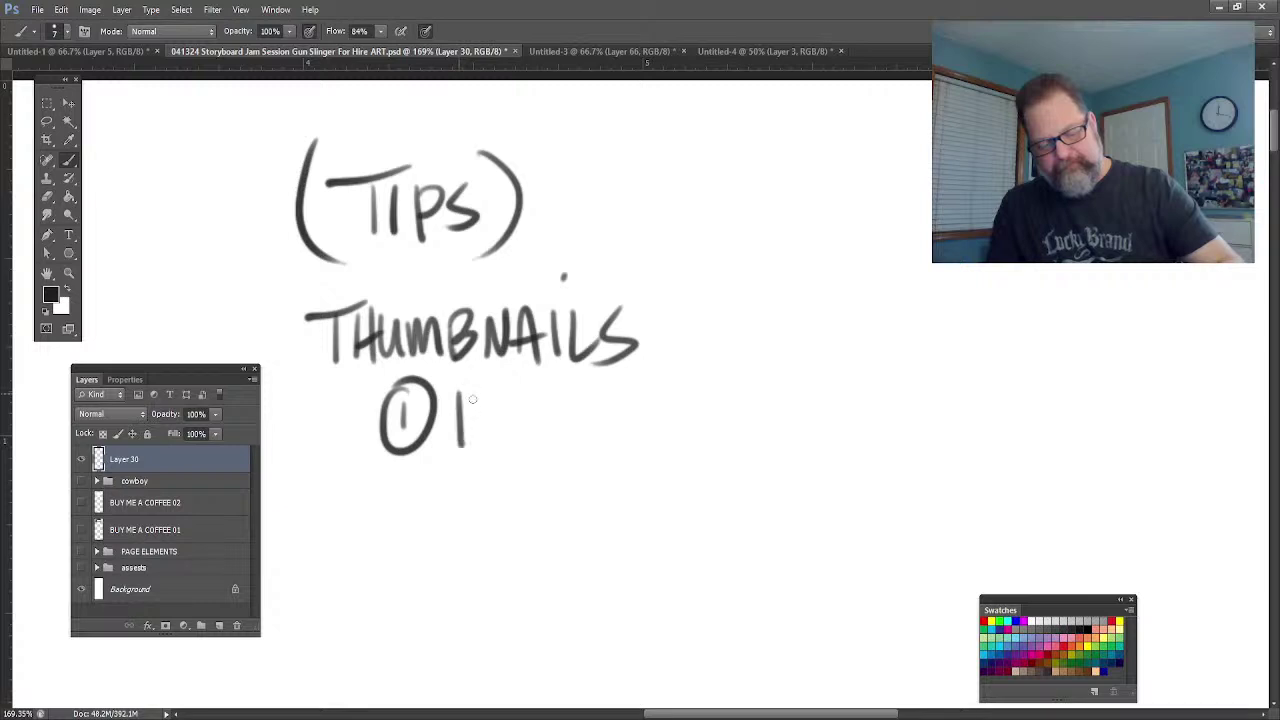
{"action": "mouse_move", "coordinate": [484, 398]}
{"action": "left_mouse_down"}
{"action": "mouse_move", "coordinate": [488, 442]}
{"action": "mouse_move", "coordinate": [508, 440]}
{"action": "mouse_move", "coordinate": [508, 402]}
{"action": "mouse_move", "coordinate": [514, 440]}
{"action": "mouse_move", "coordinate": [540, 428]}
{"action": "left_mouse_up"}
{"action": "left_click_drag", "start_coordinate": [516, 420], "coordinate": [527, 417]}
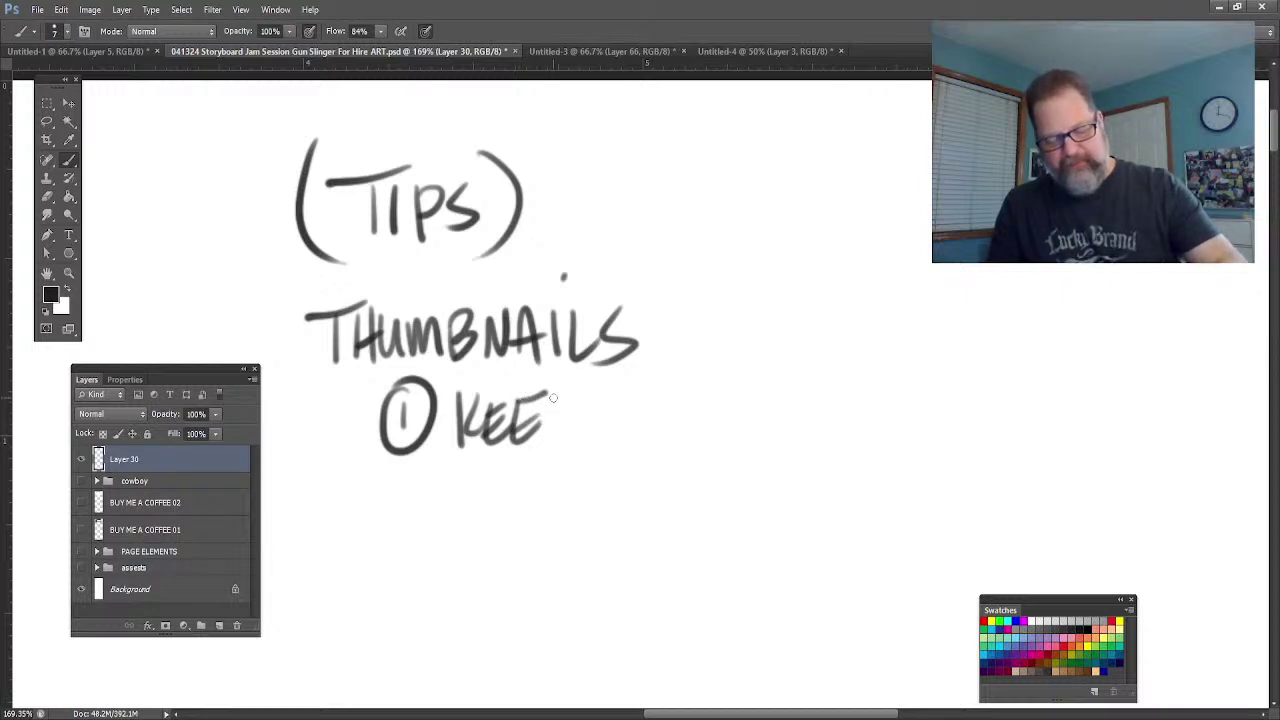
{"action": "mouse_move", "coordinate": [552, 394]}
{"action": "left_mouse_down"}
{"action": "mouse_move", "coordinate": [627, 392]}
{"action": "mouse_move", "coordinate": [631, 413]}
{"action": "mouse_move", "coordinate": [658, 386]}
{"action": "mouse_move", "coordinate": [698, 408]}
{"action": "mouse_move", "coordinate": [696, 383]}
{"action": "mouse_move", "coordinate": [676, 391]}
{"action": "mouse_move", "coordinate": [724, 383]}
{"action": "mouse_move", "coordinate": [705, 420]}
{"action": "left_mouse_up"}
{"action": "mouse_move", "coordinate": [780, 382]}
{"action": "left_mouse_down"}
{"action": "mouse_move", "coordinate": [758, 422]}
{"action": "mouse_move", "coordinate": [797, 384]}
{"action": "mouse_move", "coordinate": [826, 398]}
{"action": "mouse_move", "coordinate": [844, 430]}
{"action": "left_mouse_up"}
{"action": "left_click_drag", "start_coordinate": [846, 386], "coordinate": [848, 408]}
{"action": "mouse_move", "coordinate": [893, 372]}
{"action": "left_mouse_down"}
{"action": "mouse_move", "coordinate": [892, 422]}
{"action": "mouse_move", "coordinate": [922, 420]}
{"action": "left_mouse_up"}
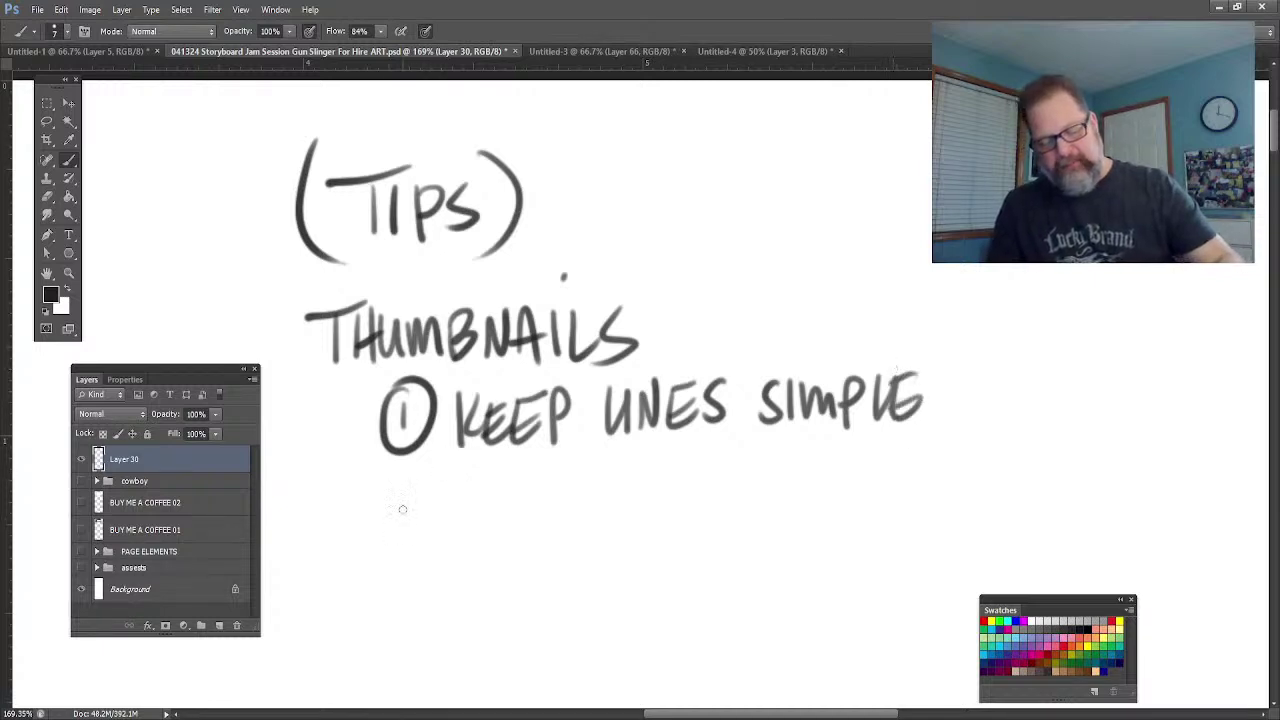
- Handwrite the second tip below the first as a circled 2 followed by "CONSERVE YOUR LINES", dotting the I in "LINES"
{"action": "mouse_move", "coordinate": [402, 490]}
{"action": "left_mouse_down"}
{"action": "mouse_move", "coordinate": [426, 502]}
{"action": "mouse_move", "coordinate": [440, 476]}
{"action": "left_mouse_up"}
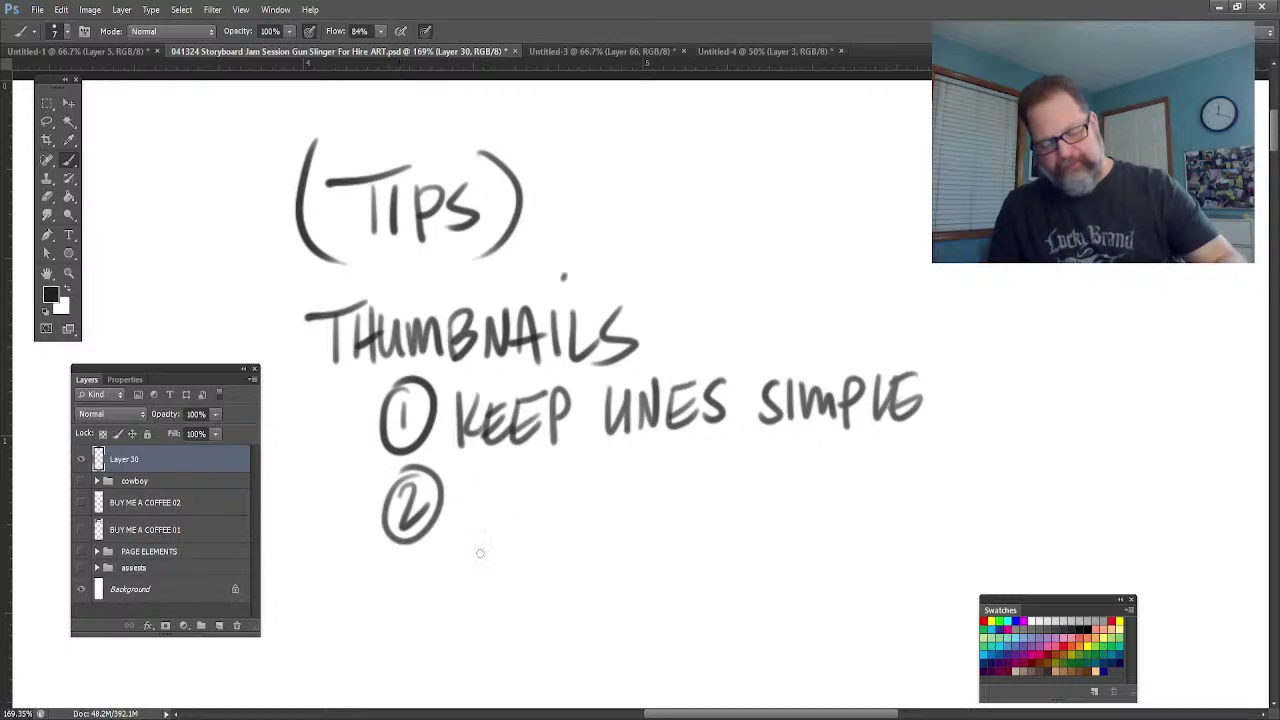
{"action": "mouse_move", "coordinate": [478, 488]}
{"action": "left_mouse_down"}
{"action": "mouse_move", "coordinate": [476, 541]}
{"action": "mouse_move", "coordinate": [488, 505]}
{"action": "mouse_move", "coordinate": [496, 535]}
{"action": "mouse_move", "coordinate": [502, 508]}
{"action": "mouse_move", "coordinate": [528, 492]}
{"action": "mouse_move", "coordinate": [543, 523]}
{"action": "mouse_move", "coordinate": [594, 530]}
{"action": "left_mouse_up"}
{"action": "mouse_move", "coordinate": [596, 490]}
{"action": "left_mouse_down"}
{"action": "mouse_move", "coordinate": [618, 524]}
{"action": "mouse_move", "coordinate": [645, 486]}
{"action": "mouse_move", "coordinate": [682, 527]}
{"action": "mouse_move", "coordinate": [680, 486]}
{"action": "left_mouse_up"}
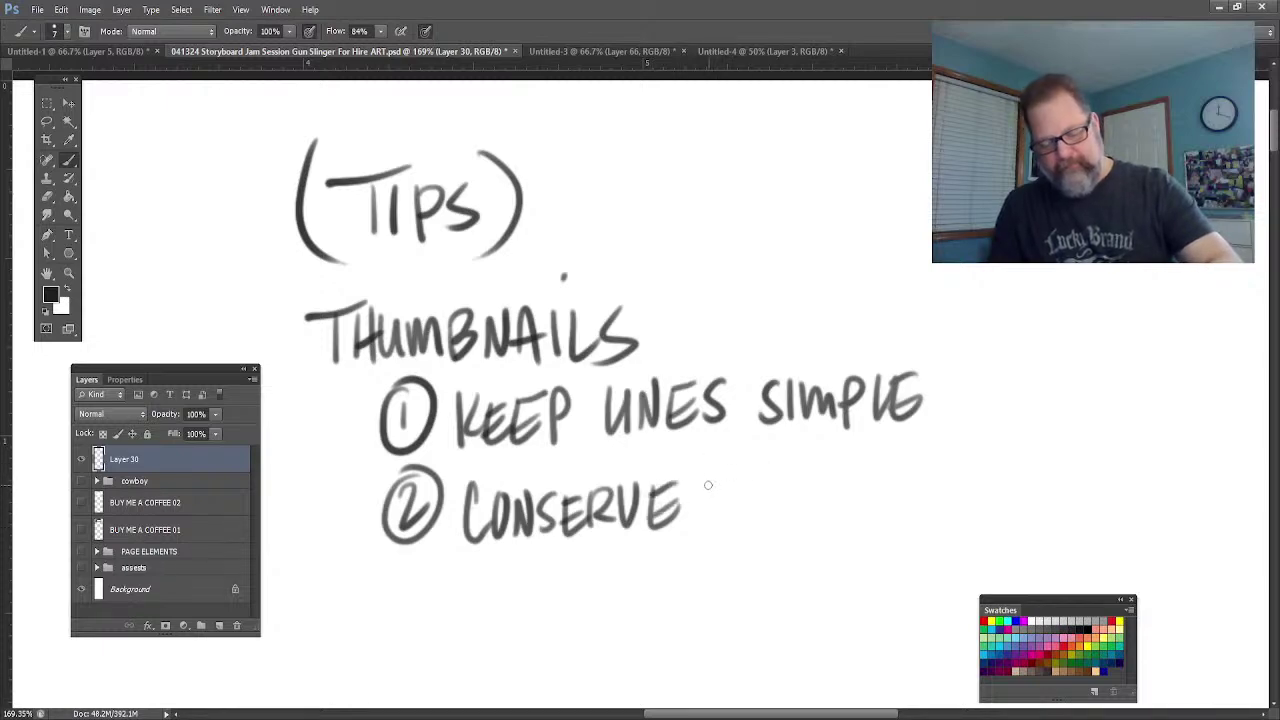
{"action": "mouse_move", "coordinate": [706, 486]}
{"action": "left_mouse_down"}
{"action": "mouse_move", "coordinate": [726, 488]}
{"action": "mouse_move", "coordinate": [720, 530]}
{"action": "left_mouse_up"}
{"action": "mouse_move", "coordinate": [748, 482]}
{"action": "left_mouse_down"}
{"action": "mouse_move", "coordinate": [786, 482]}
{"action": "mouse_move", "coordinate": [790, 518]}
{"action": "mouse_move", "coordinate": [870, 478]}
{"action": "mouse_move", "coordinate": [884, 518]}
{"action": "mouse_move", "coordinate": [900, 514]}
{"action": "mouse_move", "coordinate": [904, 476]}
{"action": "mouse_move", "coordinate": [954, 510]}
{"action": "mouse_move", "coordinate": [948, 471]}
{"action": "mouse_move", "coordinate": [952, 503]}
{"action": "left_mouse_up"}
{"action": "left_click", "coordinate": [897, 454]}
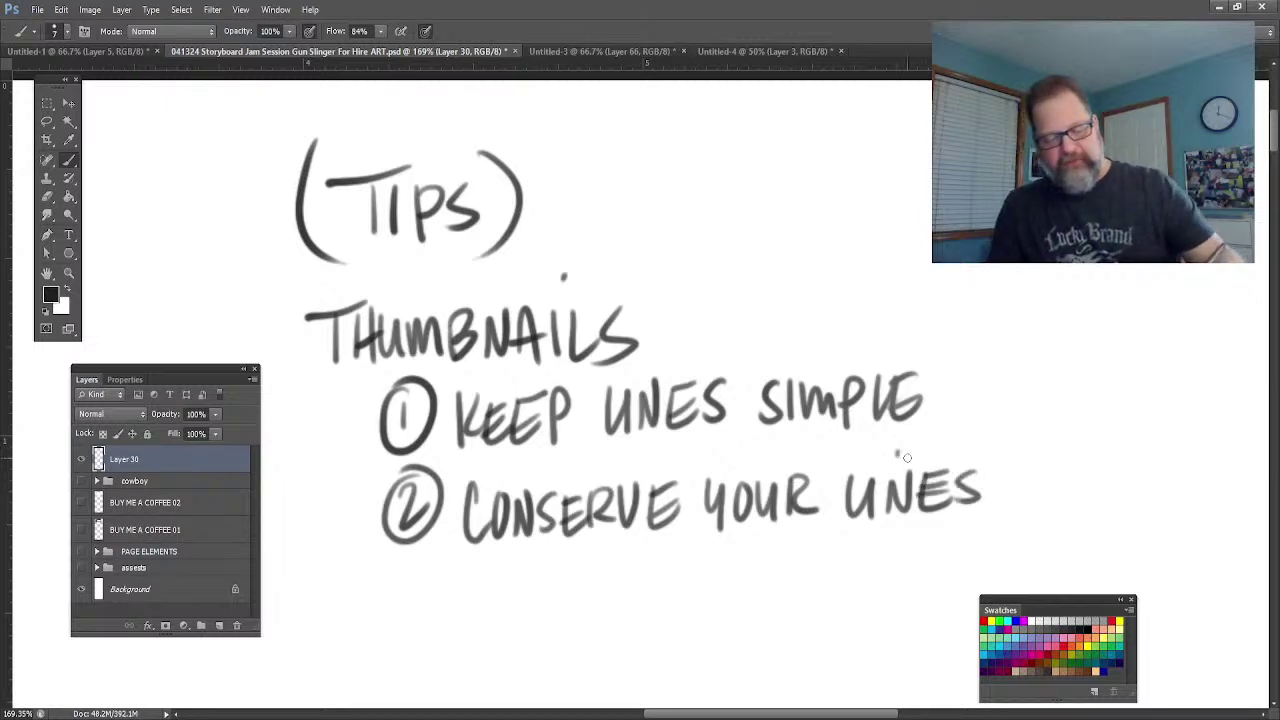
{"action": "key", "text": "z"}
{"action": "left_click_drag", "start_coordinate": [329, 457], "coordinate": [309, 408]}
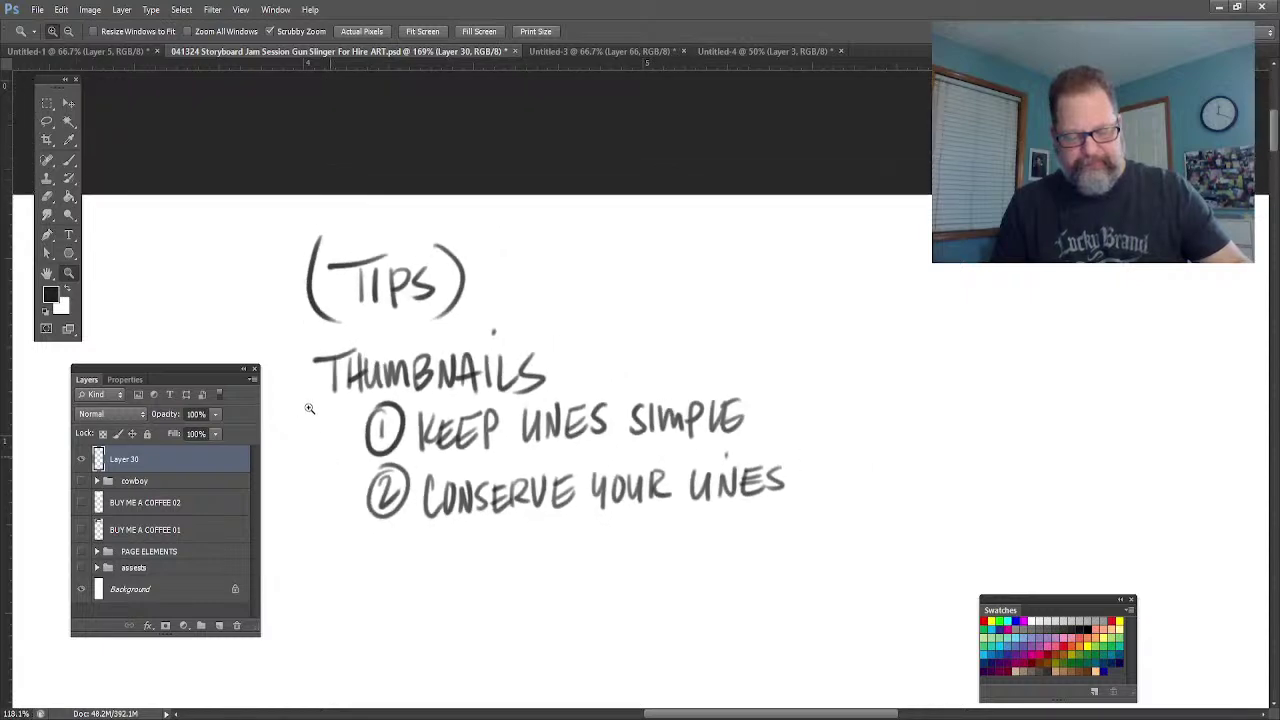
{"action": "key", "text": "h"}
{"action": "left_click_drag", "start_coordinate": [317, 510], "coordinate": [348, 389]}
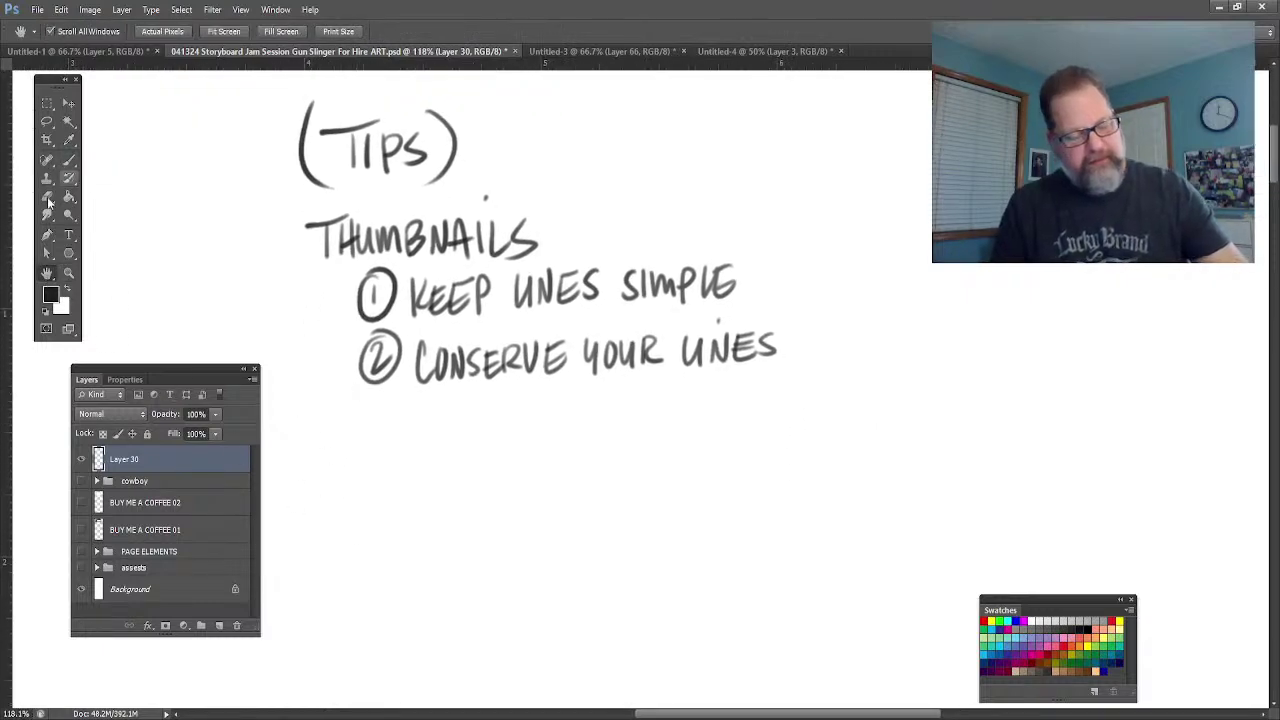